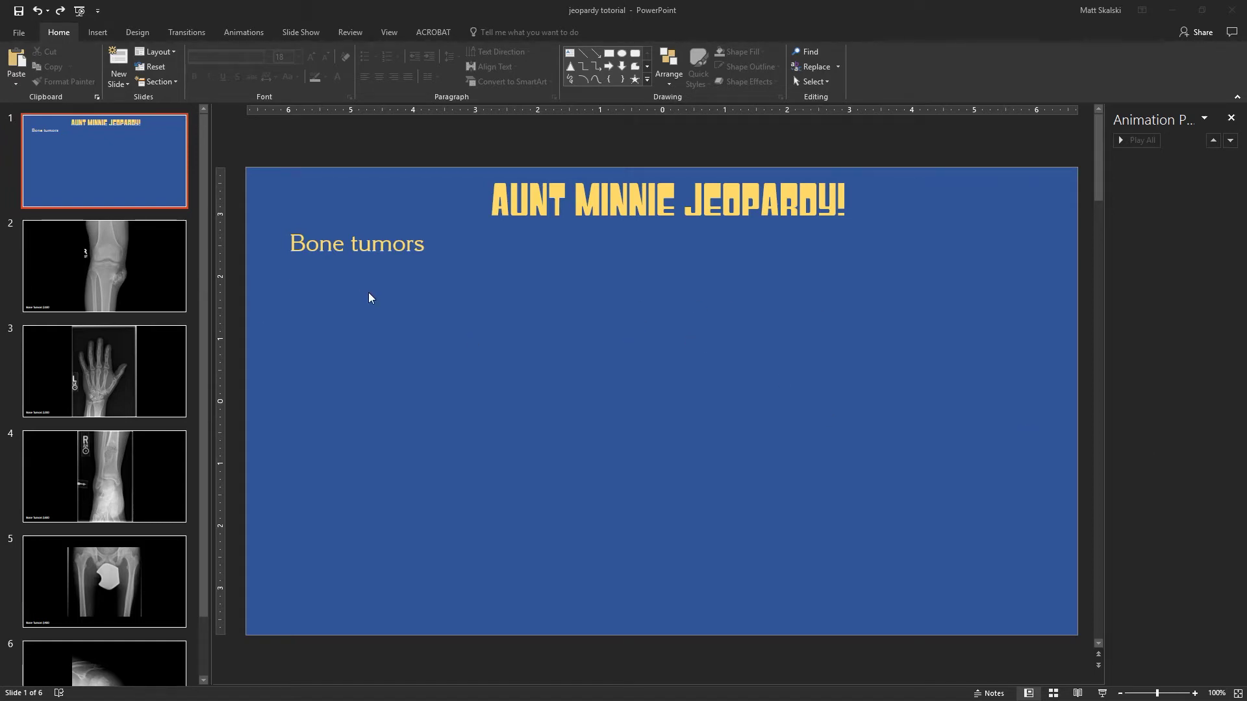
Step: Review the knee, hand, ankle and hip X-ray slides and the Bone Tumors $400 caption, then return to the title slide
click(153, 299)
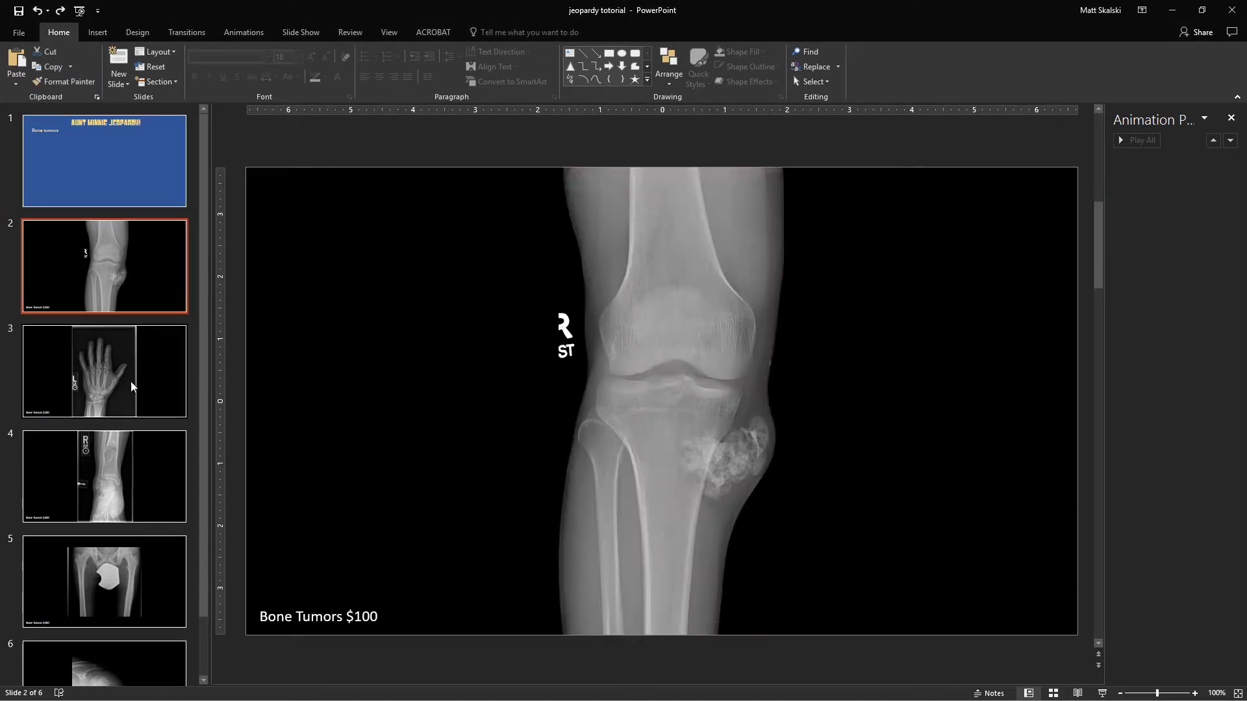
click(130, 386)
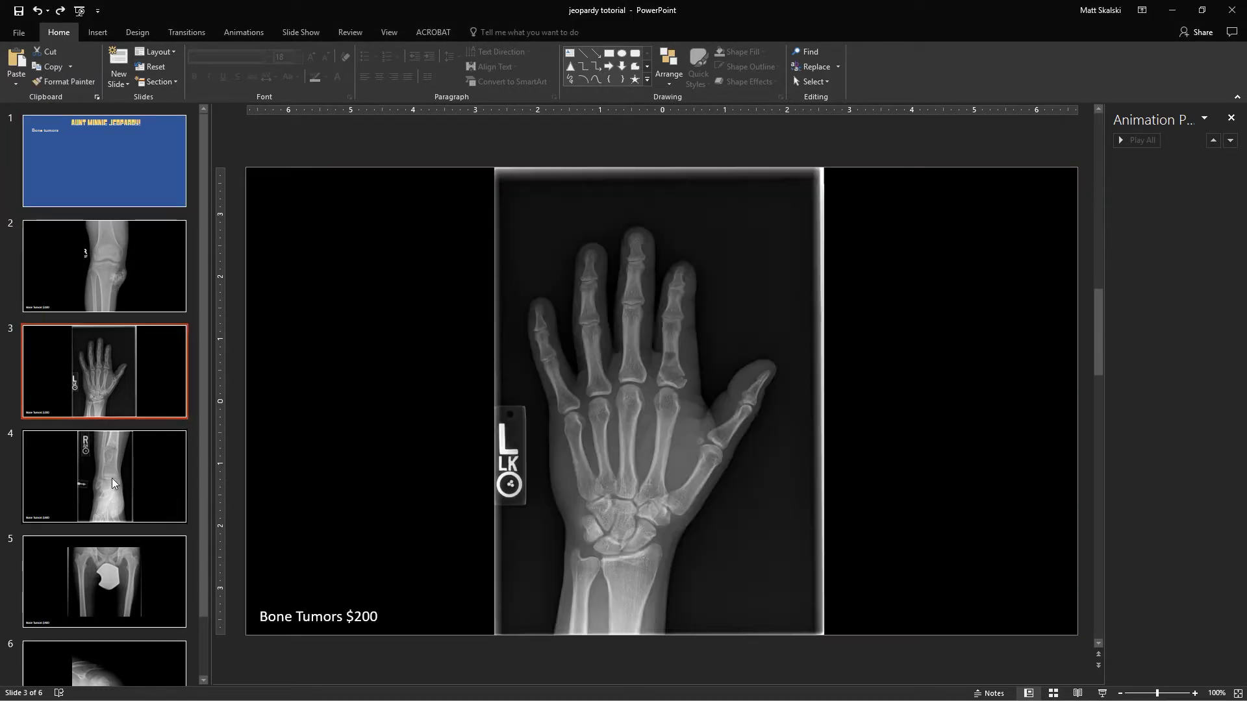
click(122, 481)
click(116, 582)
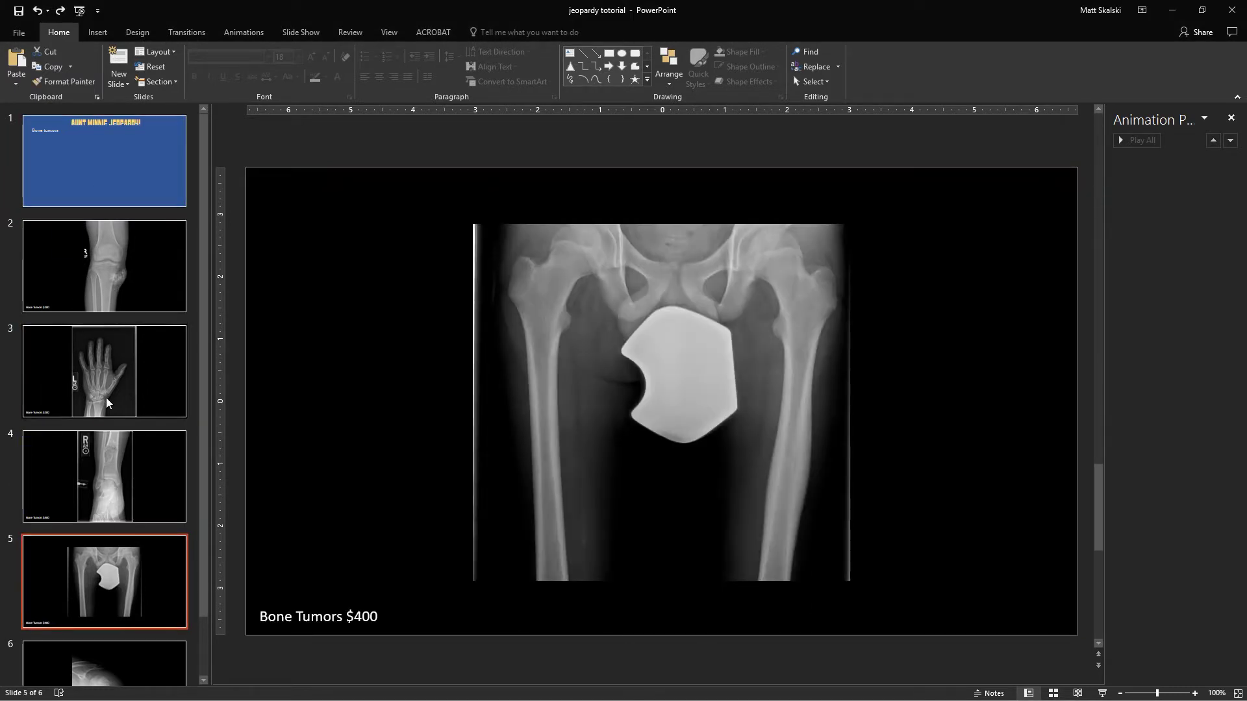
scroll(147, 344, down, 1)
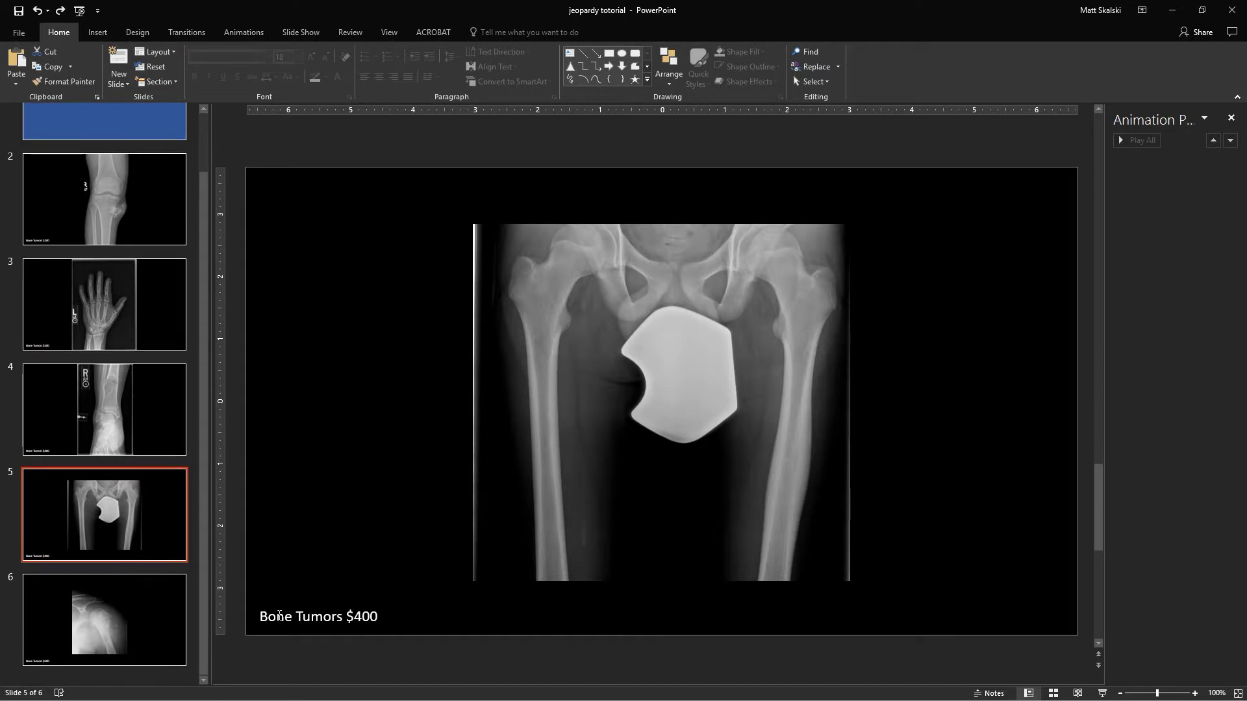
click(367, 615)
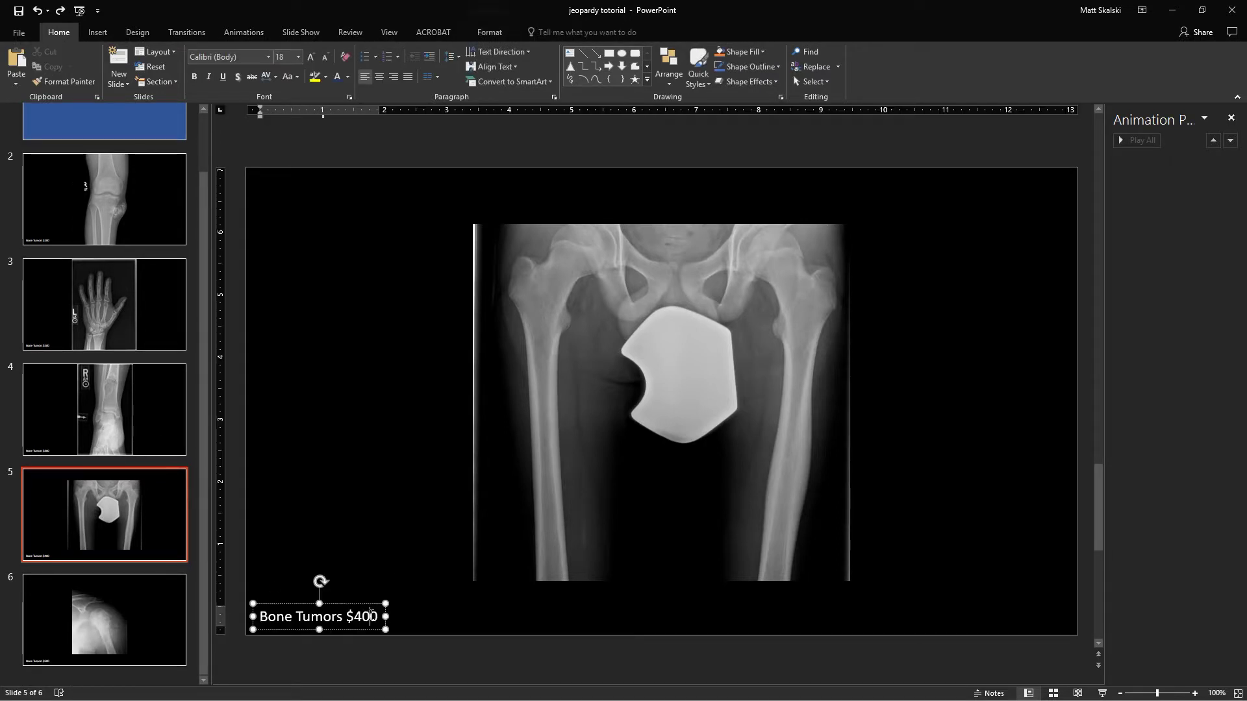
key(ctrl+a)
click(320, 548)
scroll(102, 224, up, 2)
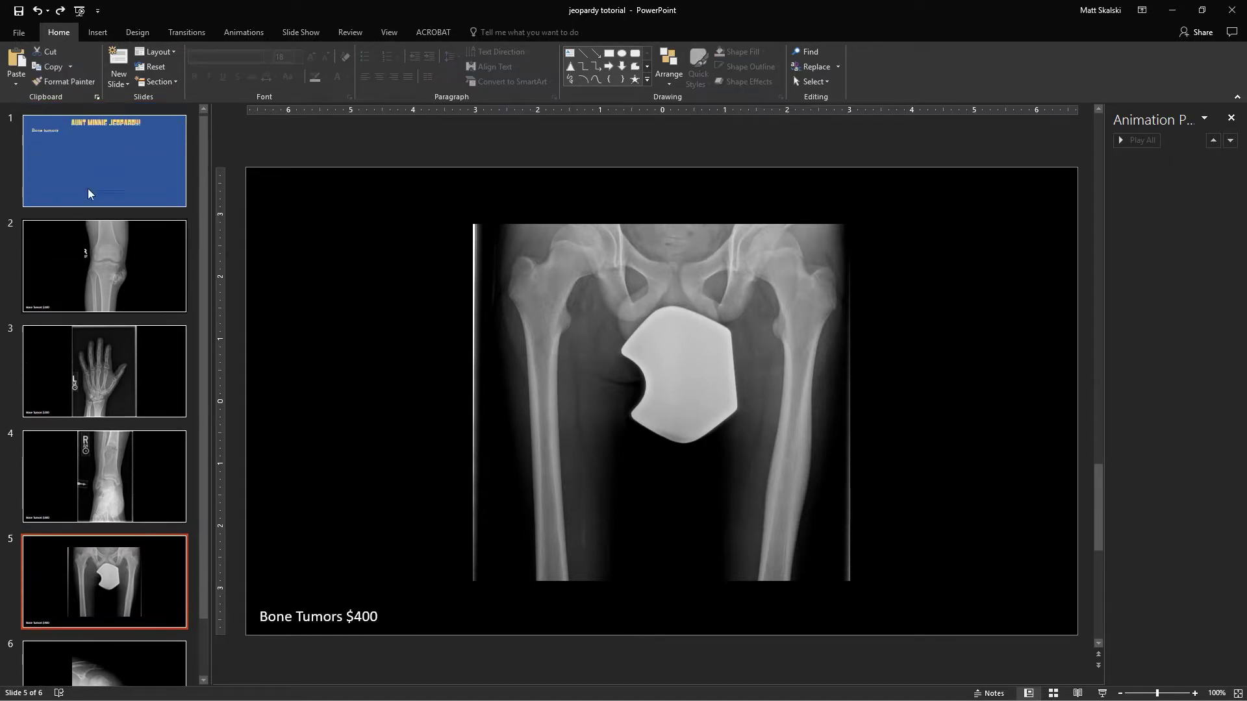
click(89, 194)
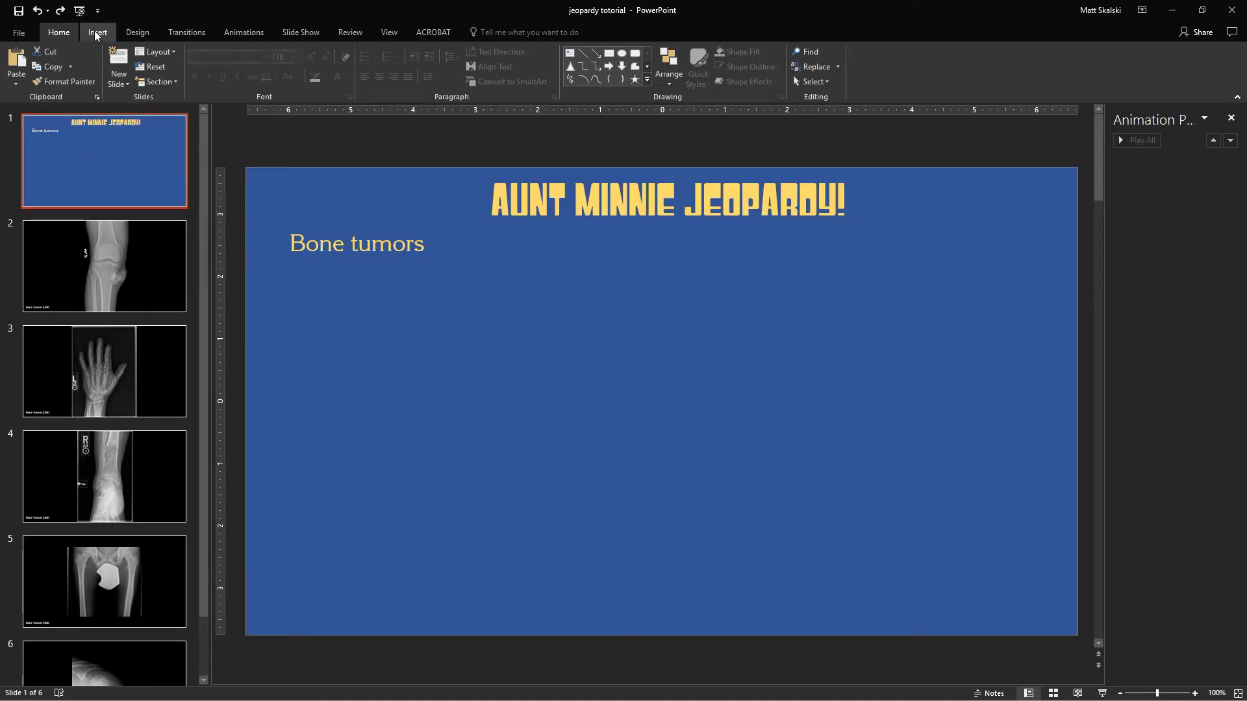
Step: Draw a gold rounded rectangle under 'Bone tumors' and place a copy to its right
click(96, 32)
click(221, 64)
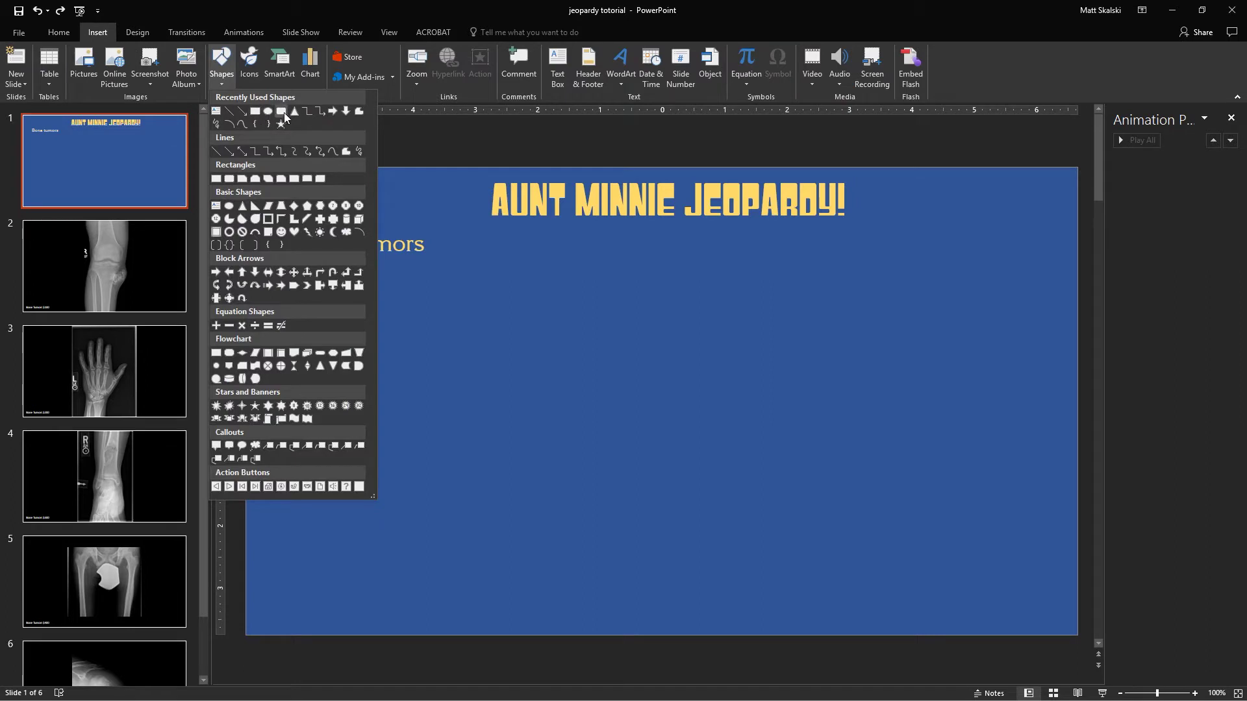
click(284, 114)
drag(302, 277, 424, 339)
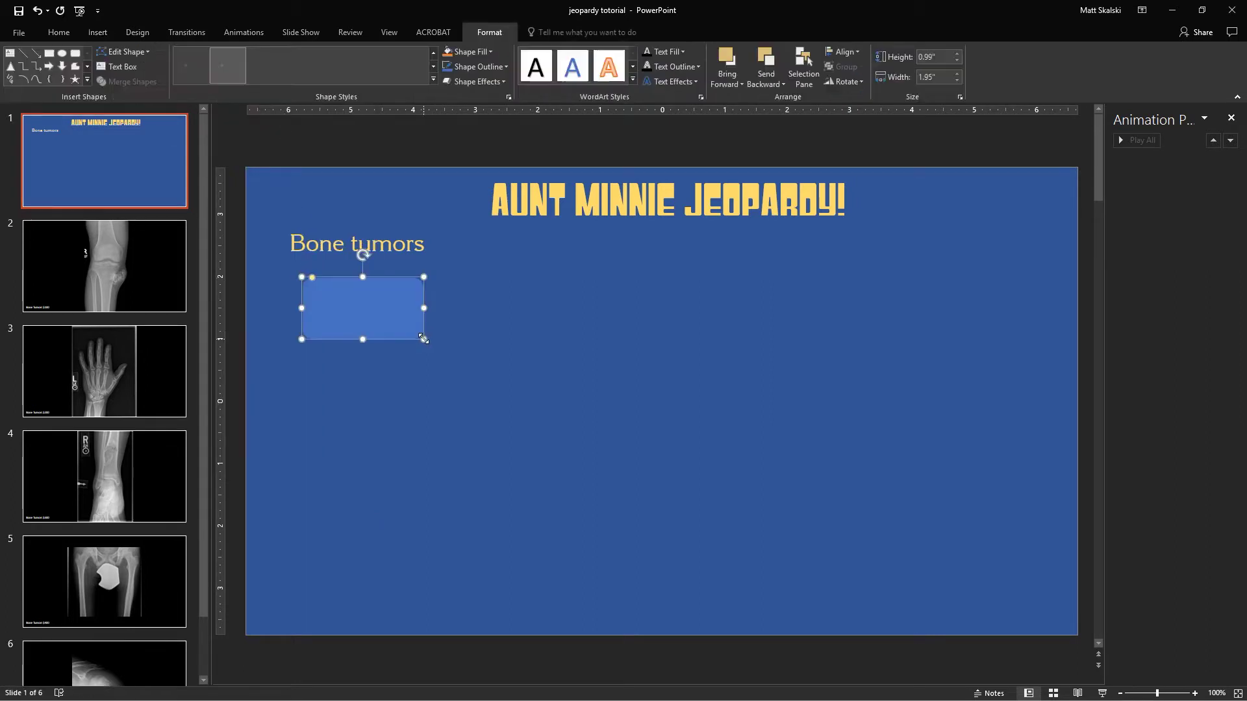
click(337, 65)
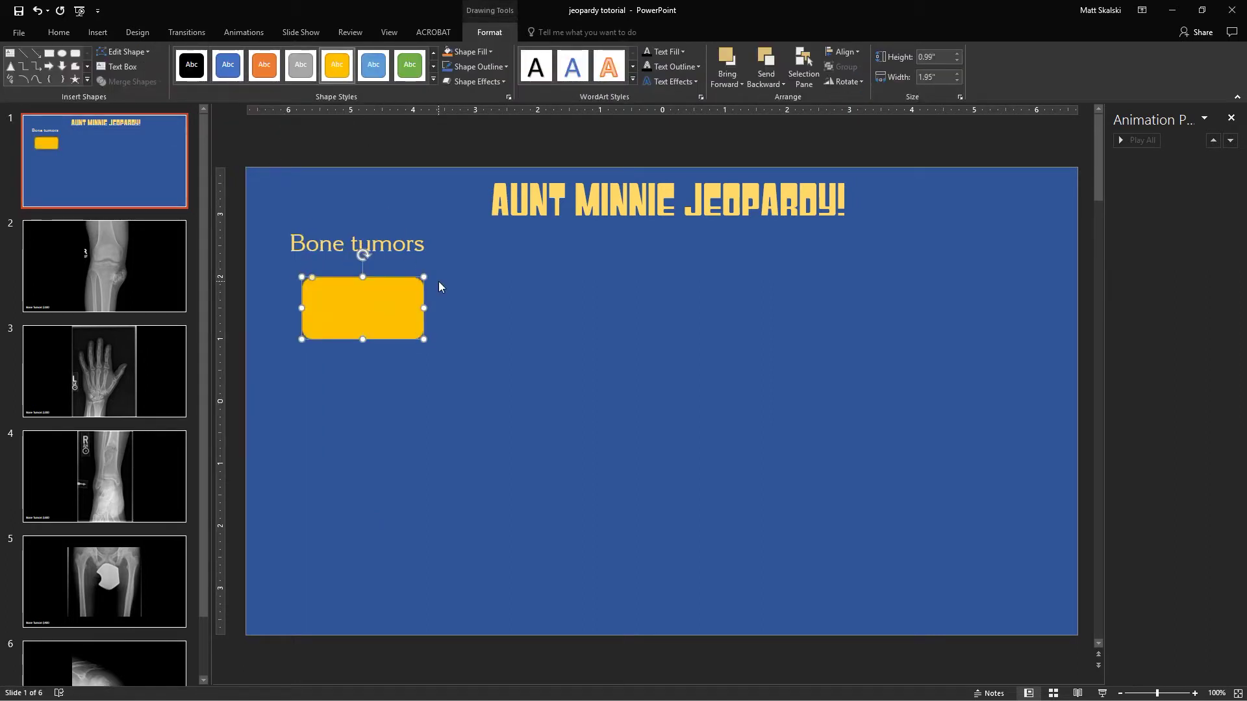
drag(379, 294, 518, 299)
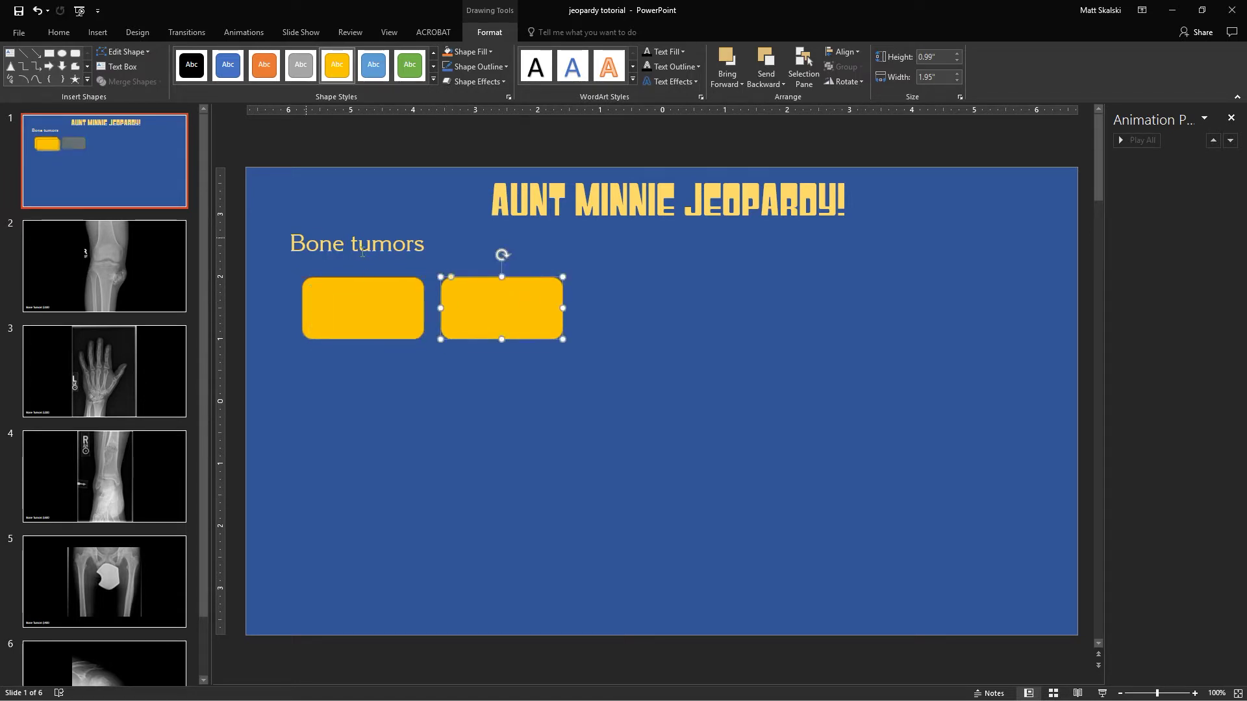
click(384, 289)
Step: Type $100 in the left box and make it bold at 36 pt
click(366, 291)
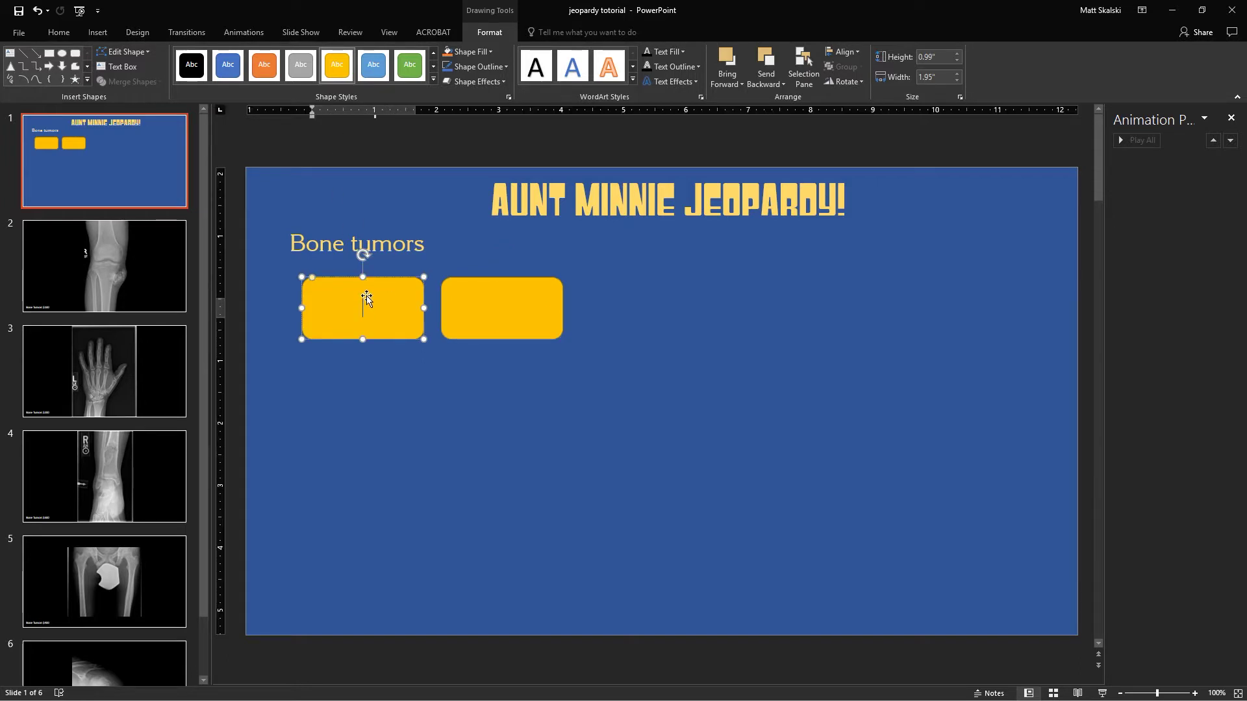
text($100)
drag(382, 308, 346, 307)
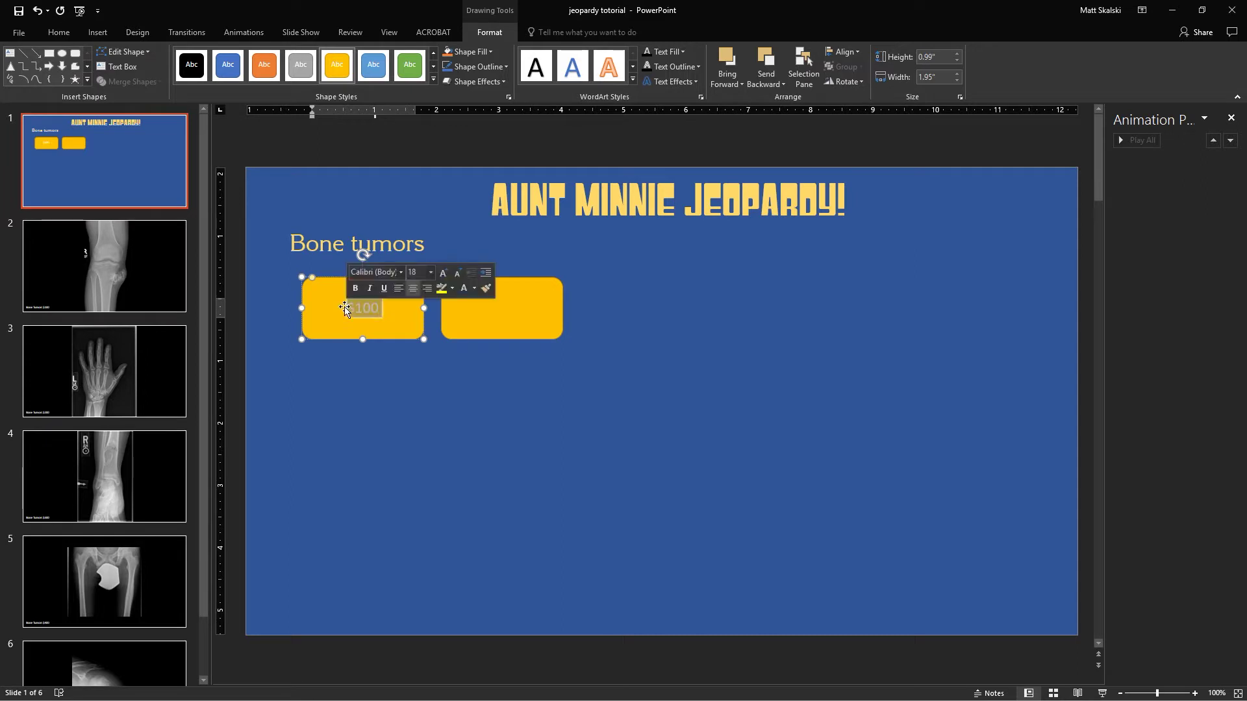
click(58, 32)
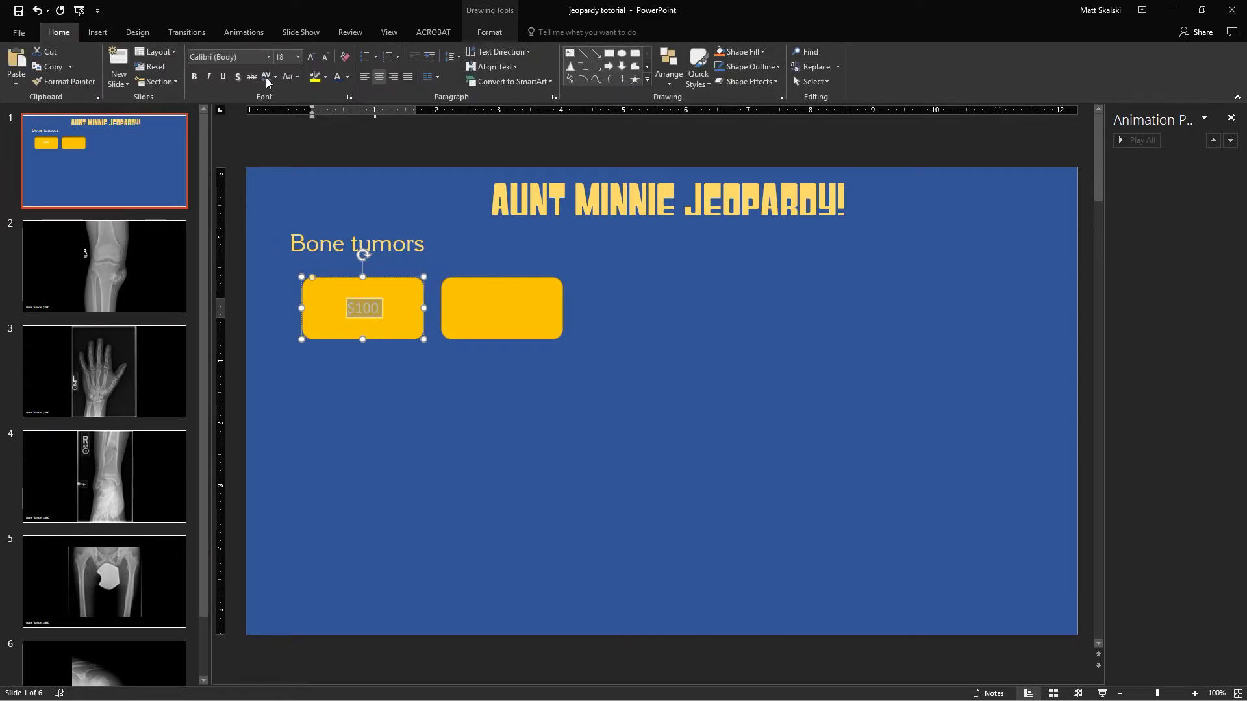
click(194, 77)
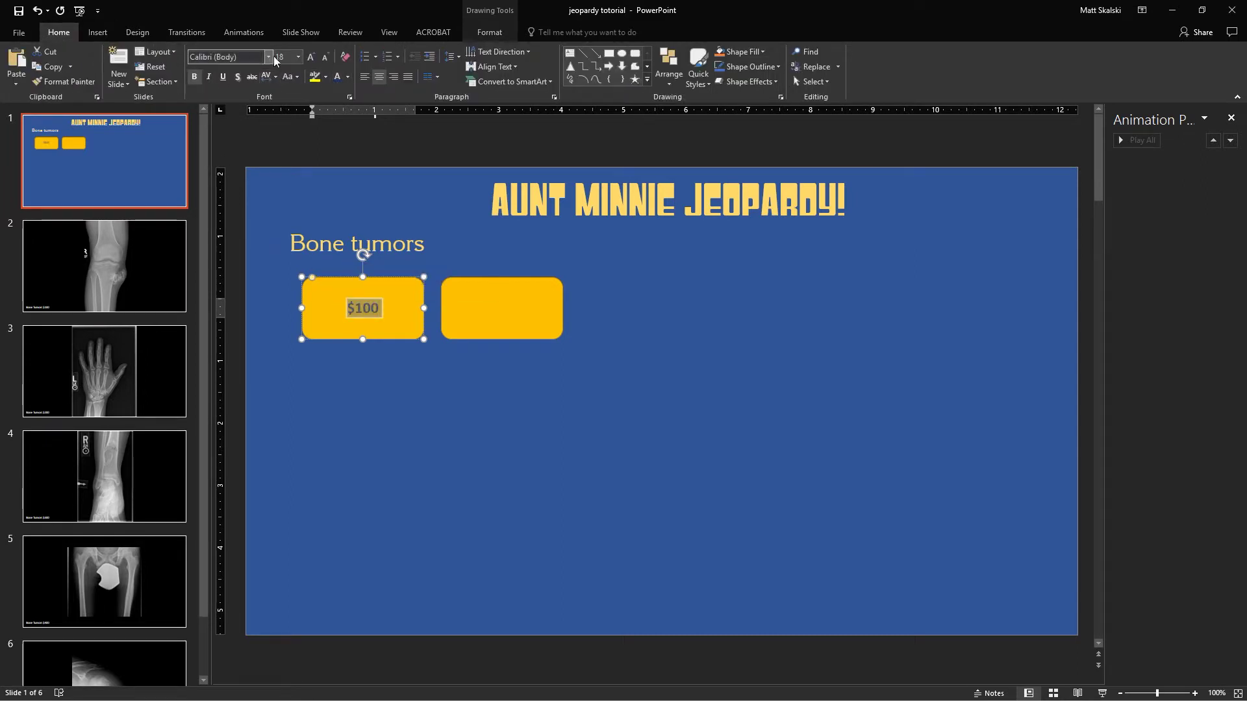
click(311, 57)
click(311, 57)
click(311, 57)
click(312, 58)
click(311, 57)
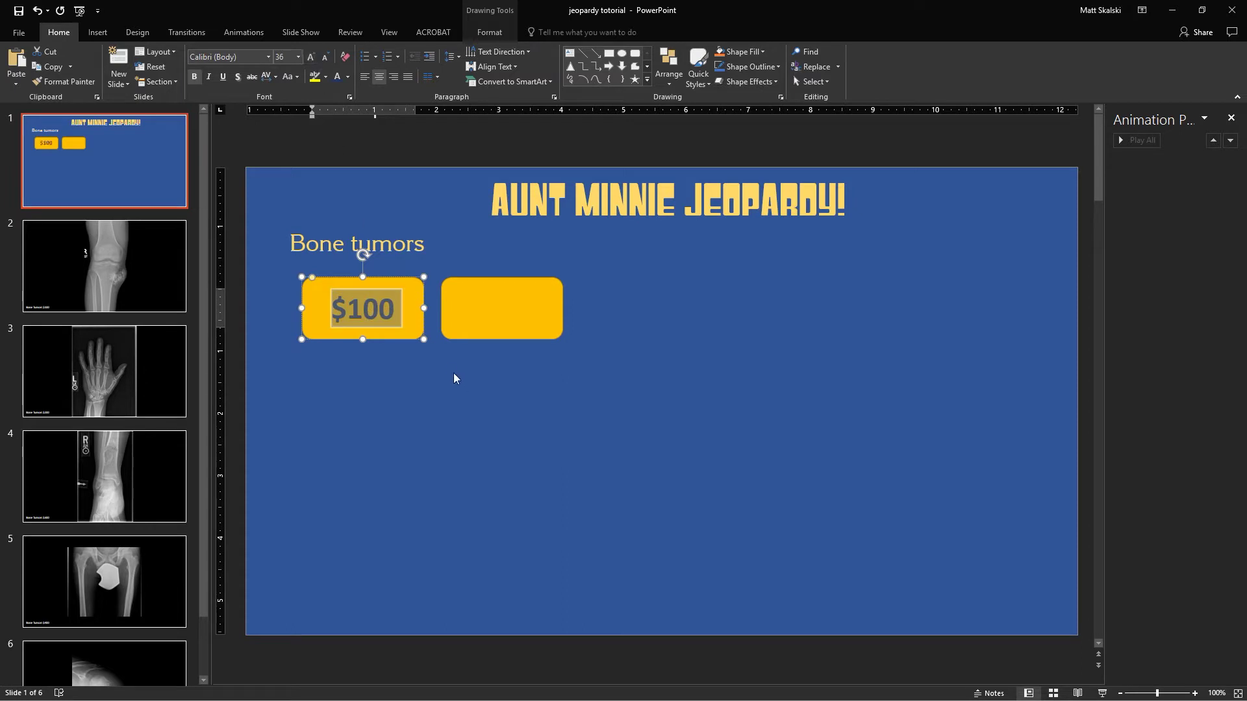
Step: Give the second box the light blue shape style
click(473, 311)
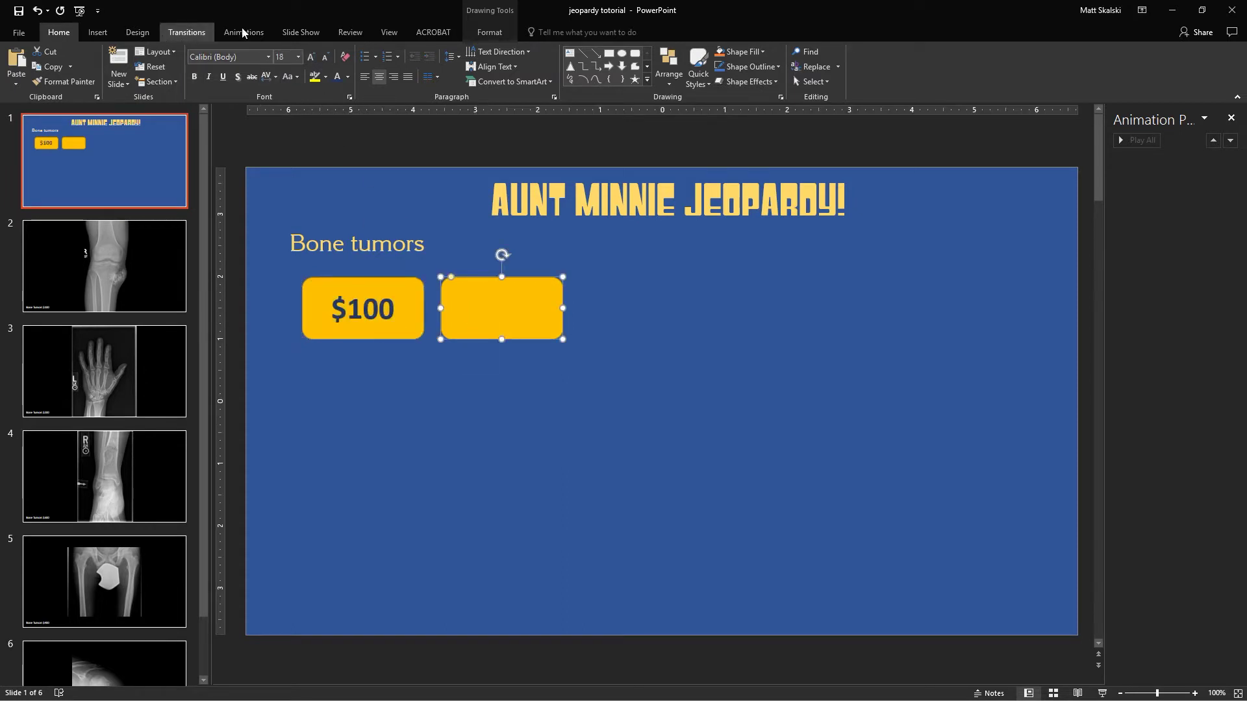
click(487, 29)
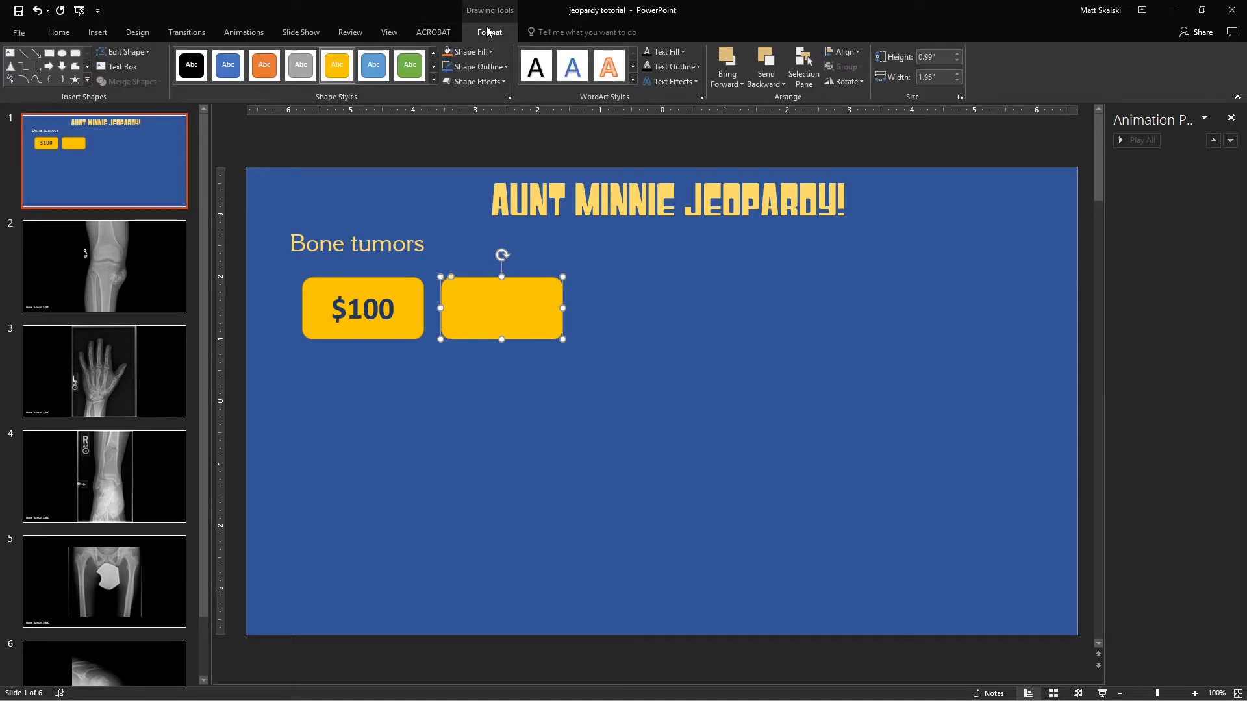
click(382, 63)
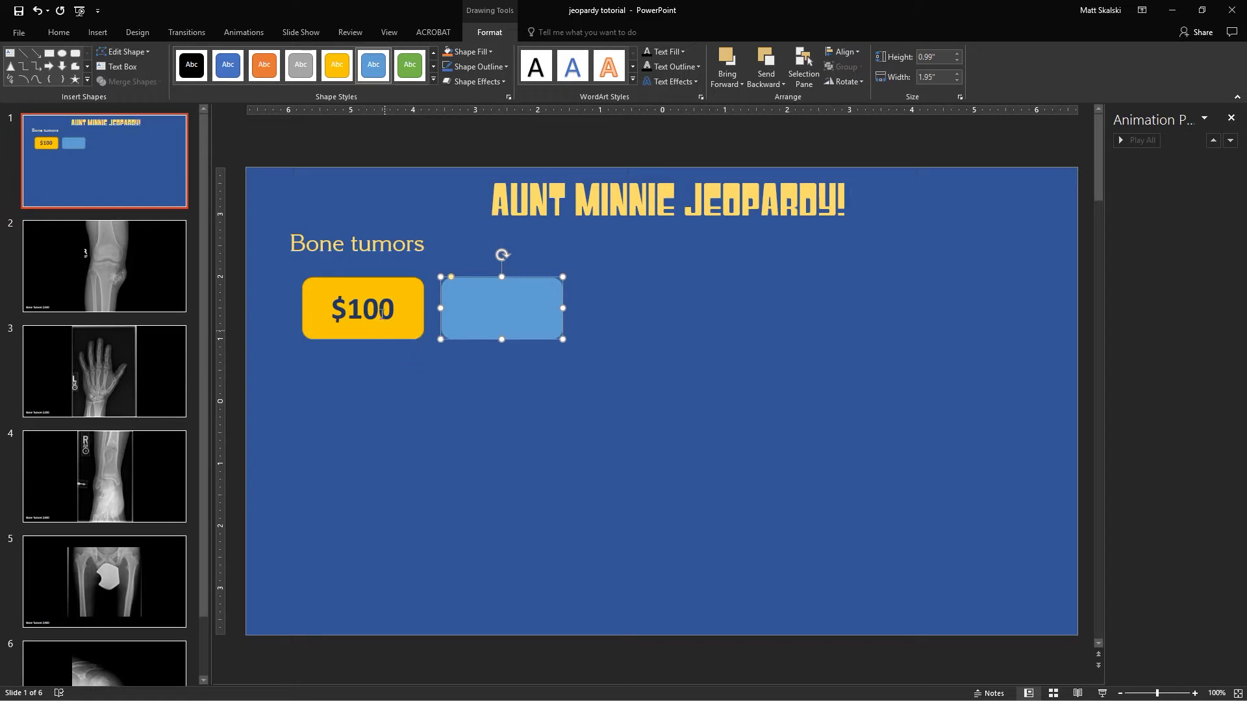
click(410, 304)
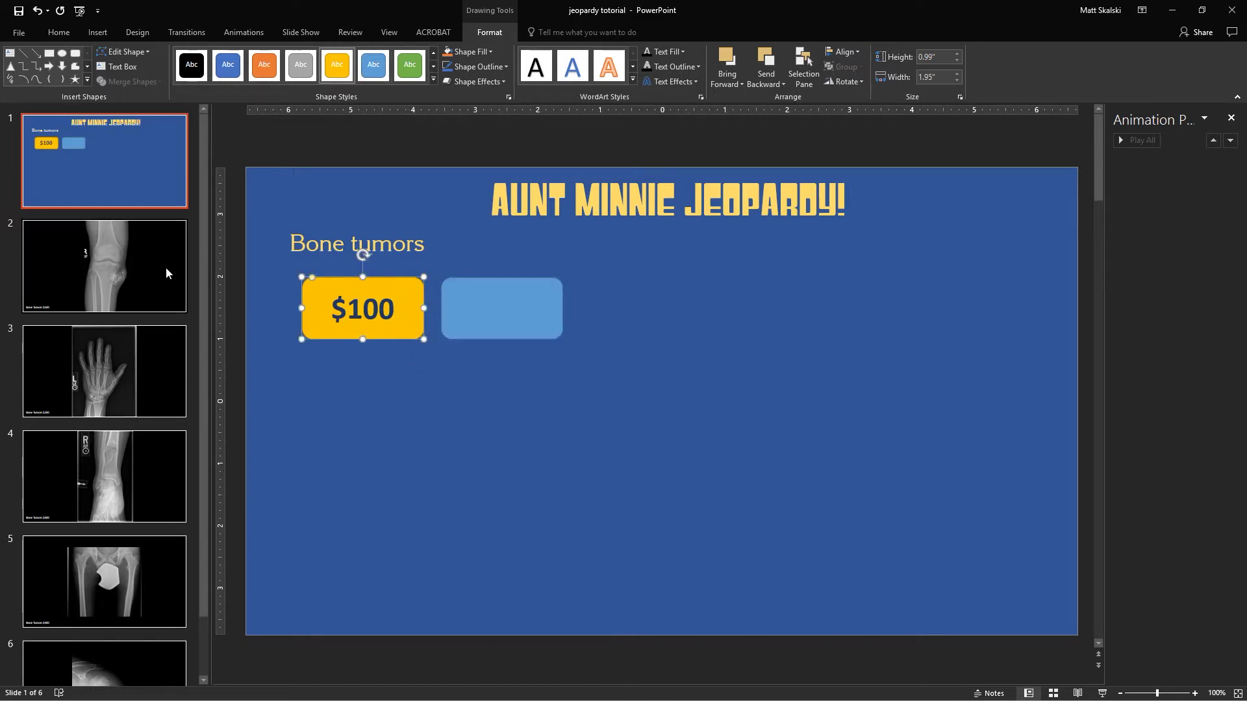
click(144, 282)
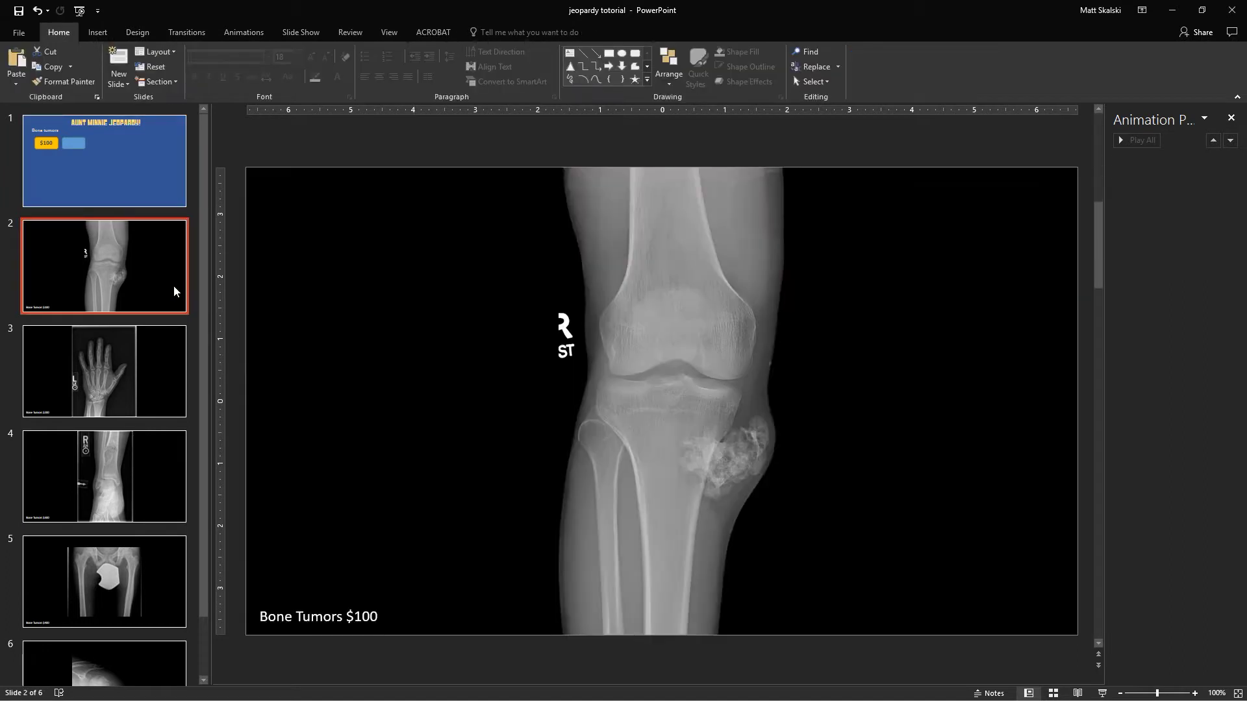
Step: Hyperlink the $100 box on the title slide to slide 2 with an Action setting
click(144, 190)
click(349, 289)
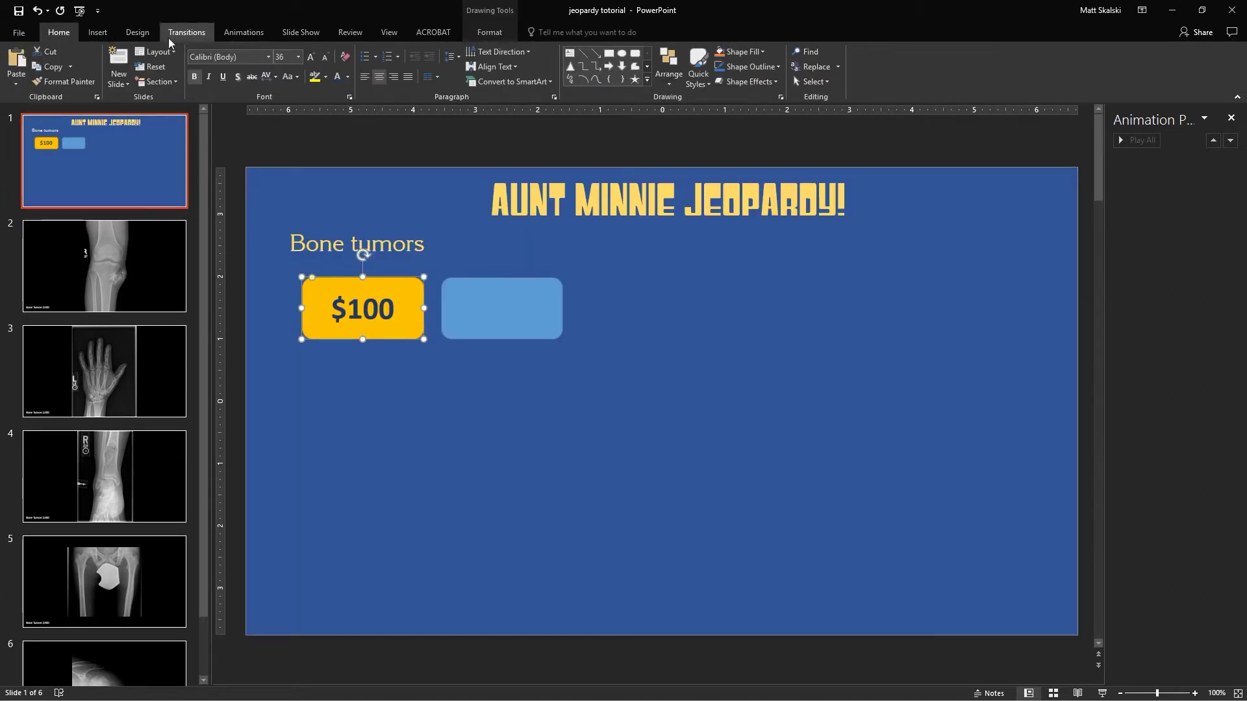
click(99, 33)
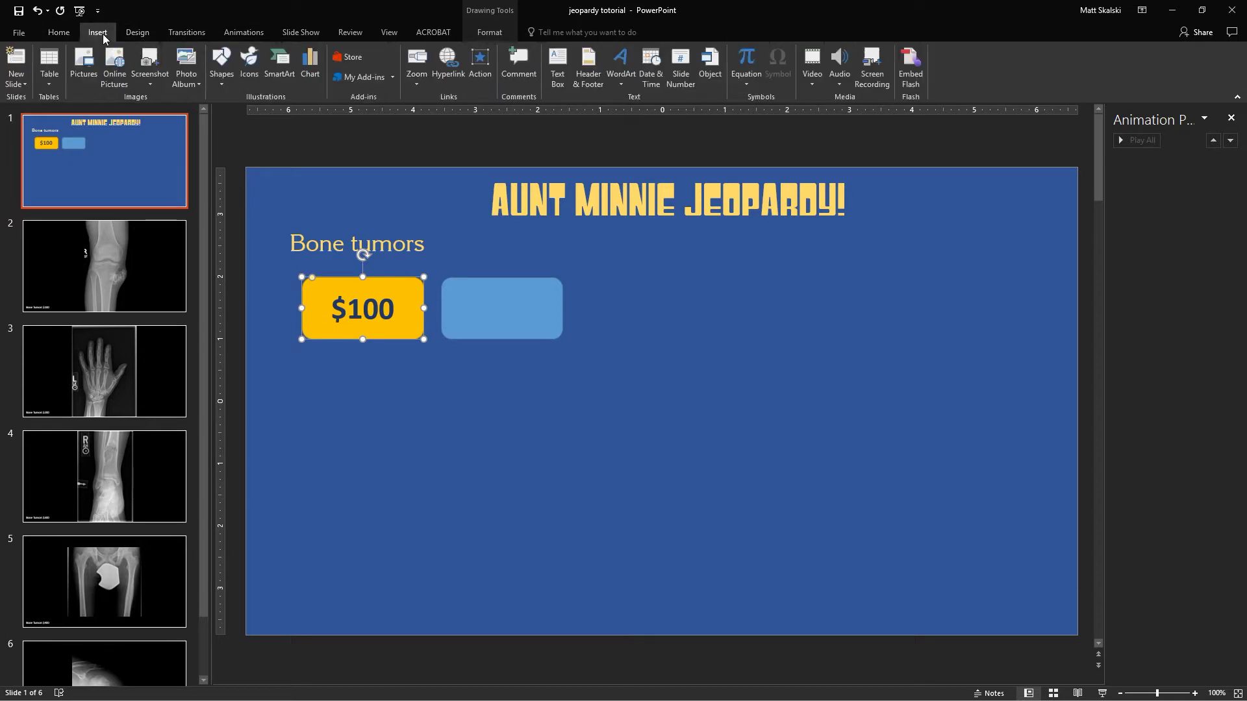
click(489, 65)
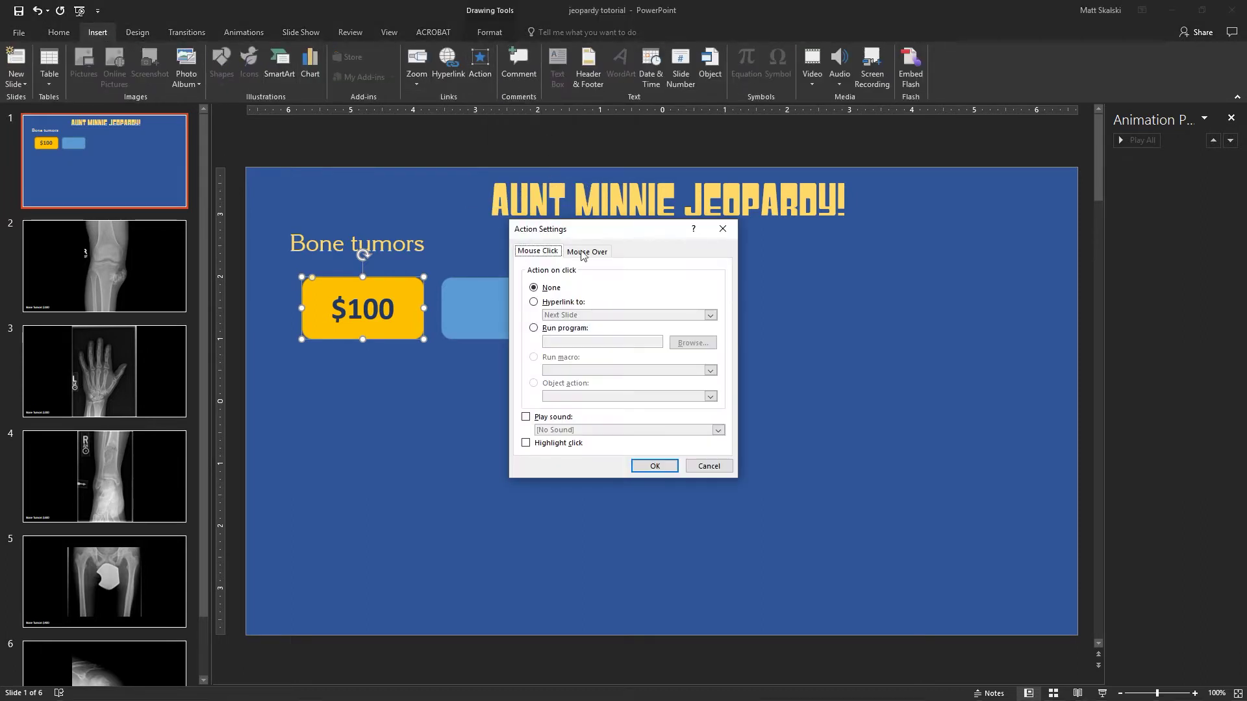
click(559, 302)
click(571, 314)
click(552, 416)
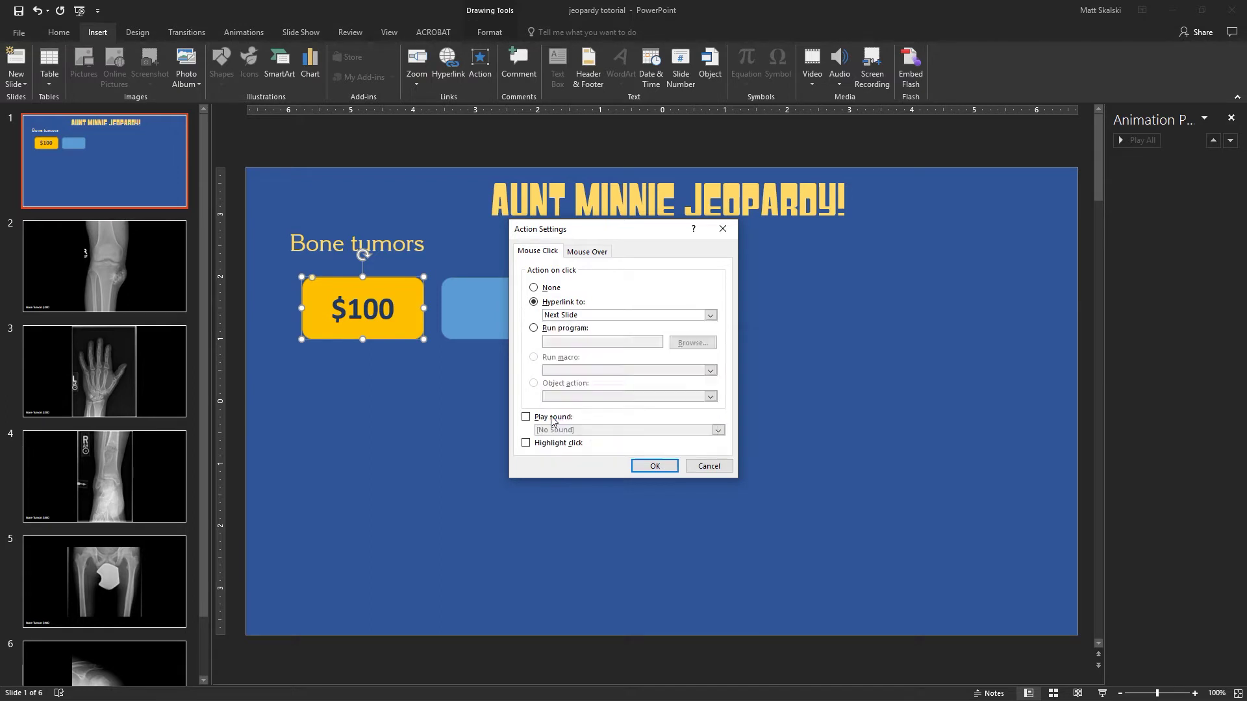
click(497, 305)
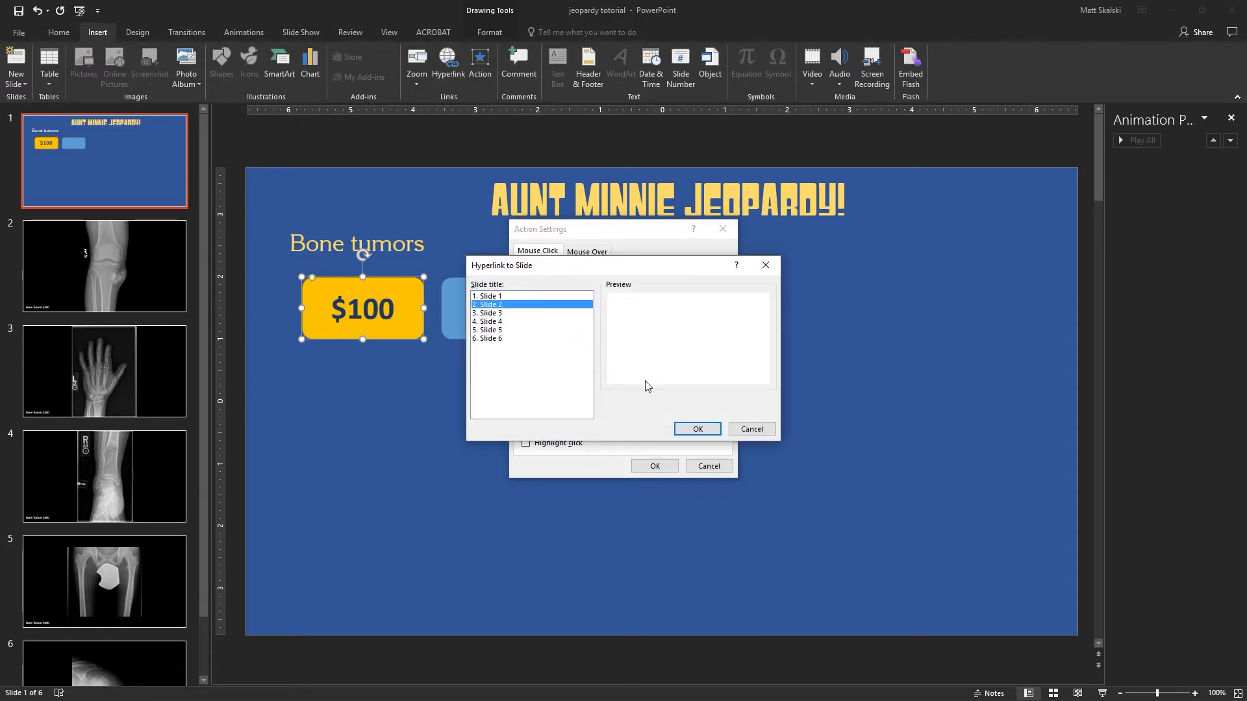
click(697, 430)
click(656, 466)
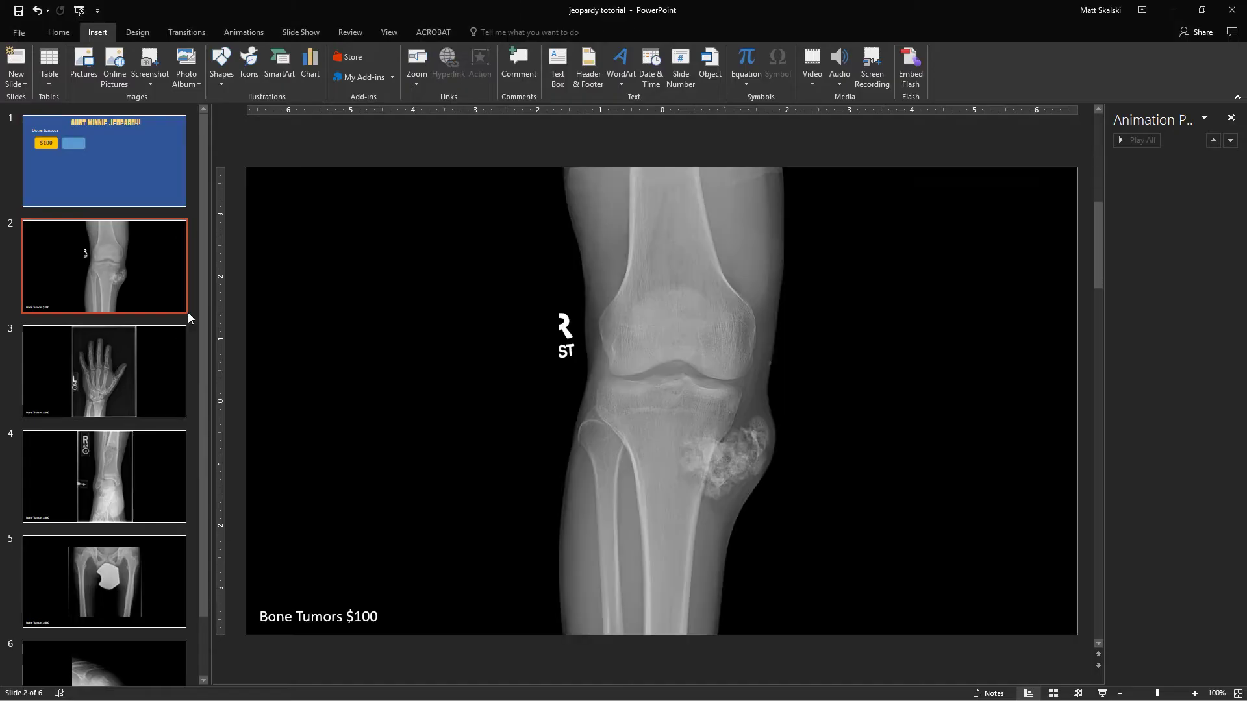
Step: Apply an Appear animation to the blue cover box beside $100
click(142, 164)
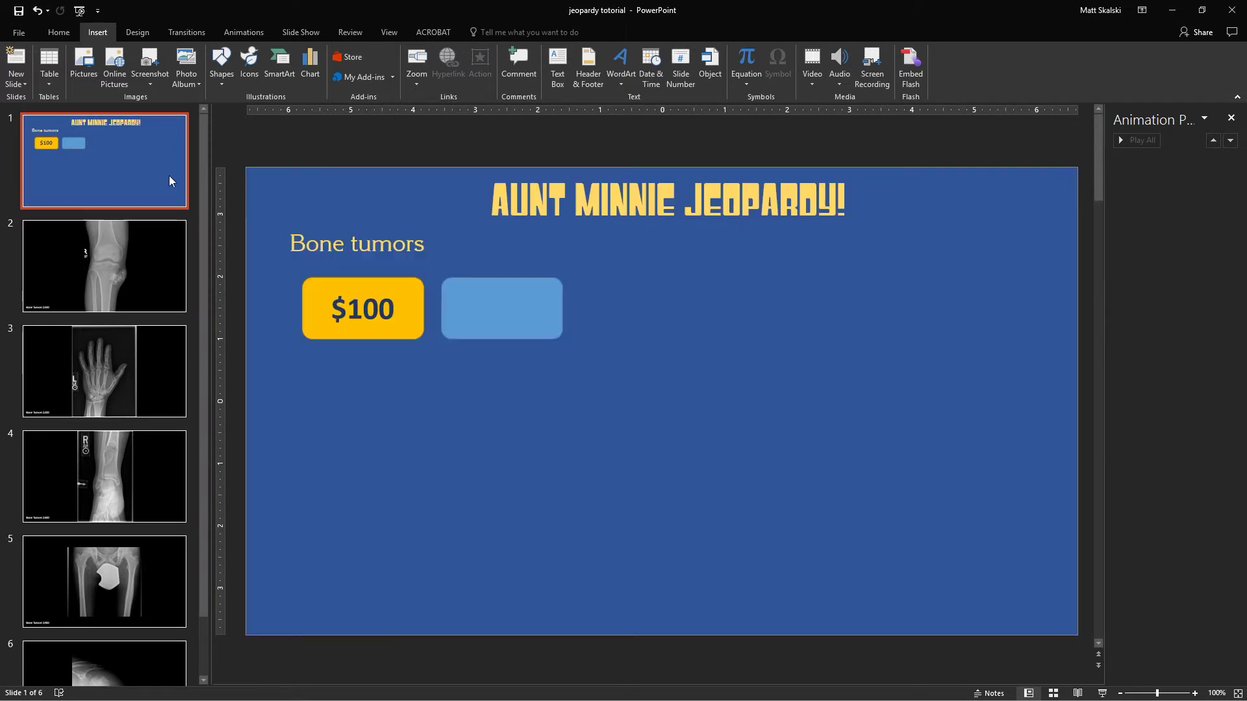
click(497, 316)
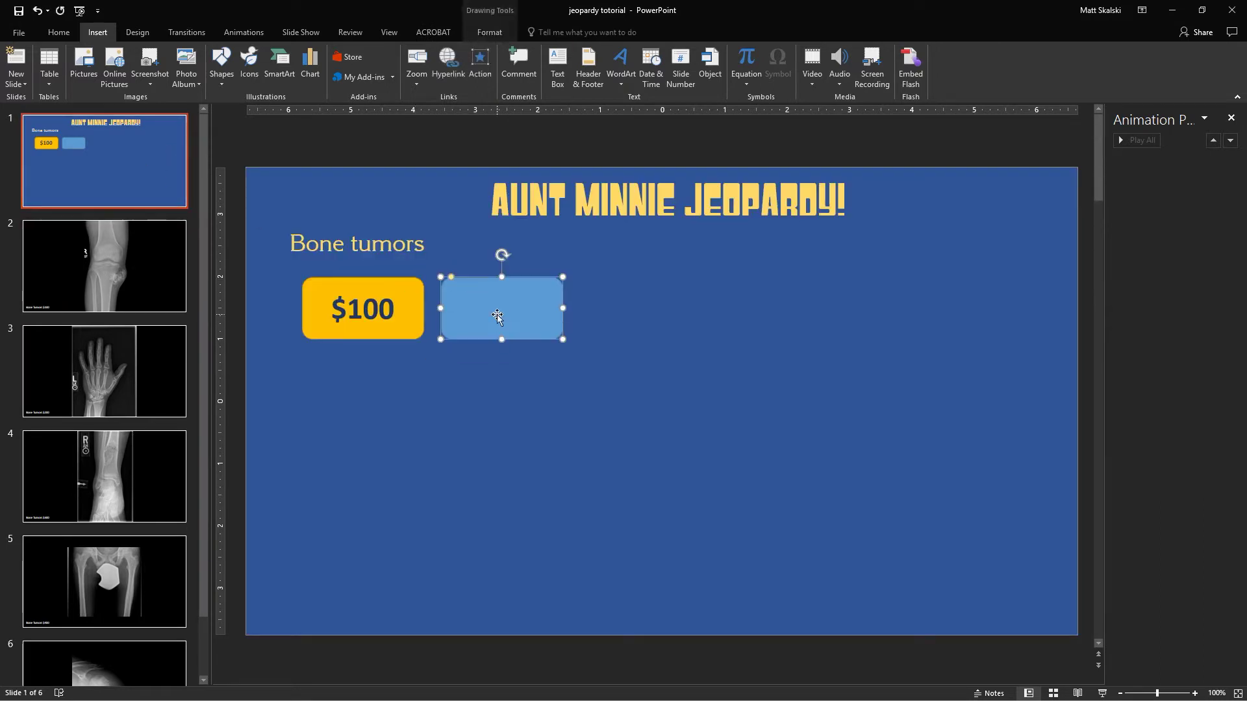
click(244, 32)
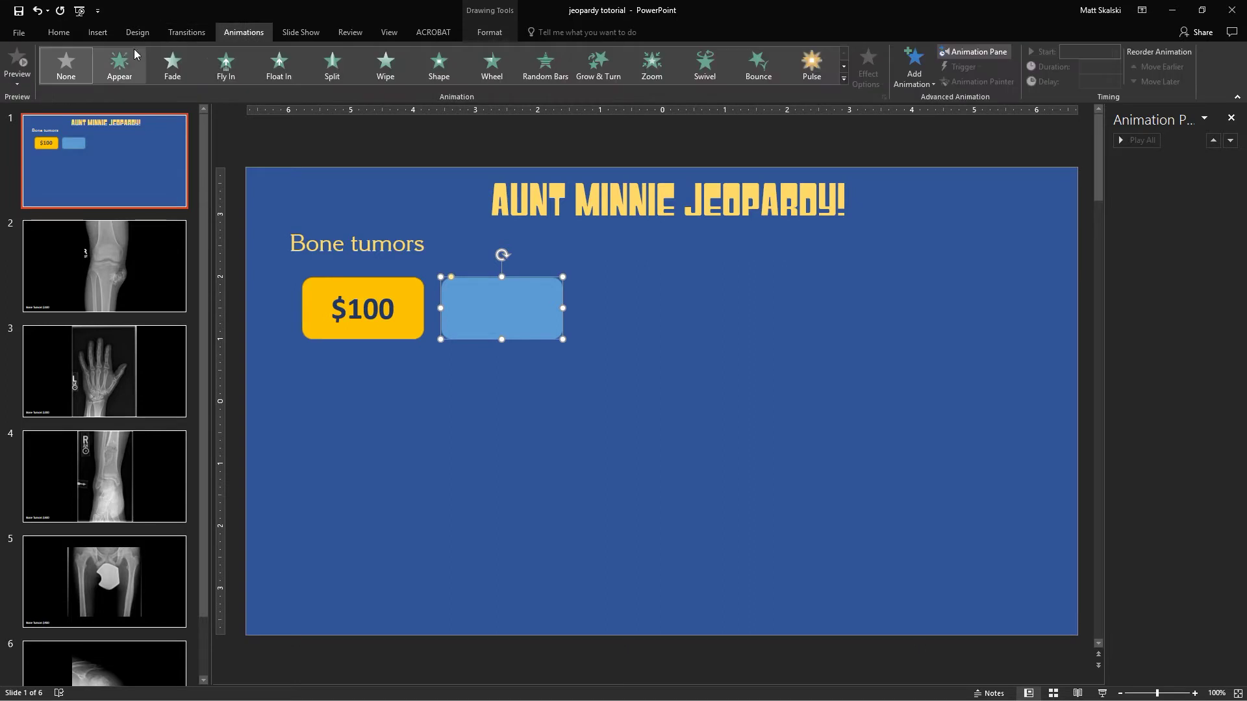
click(130, 62)
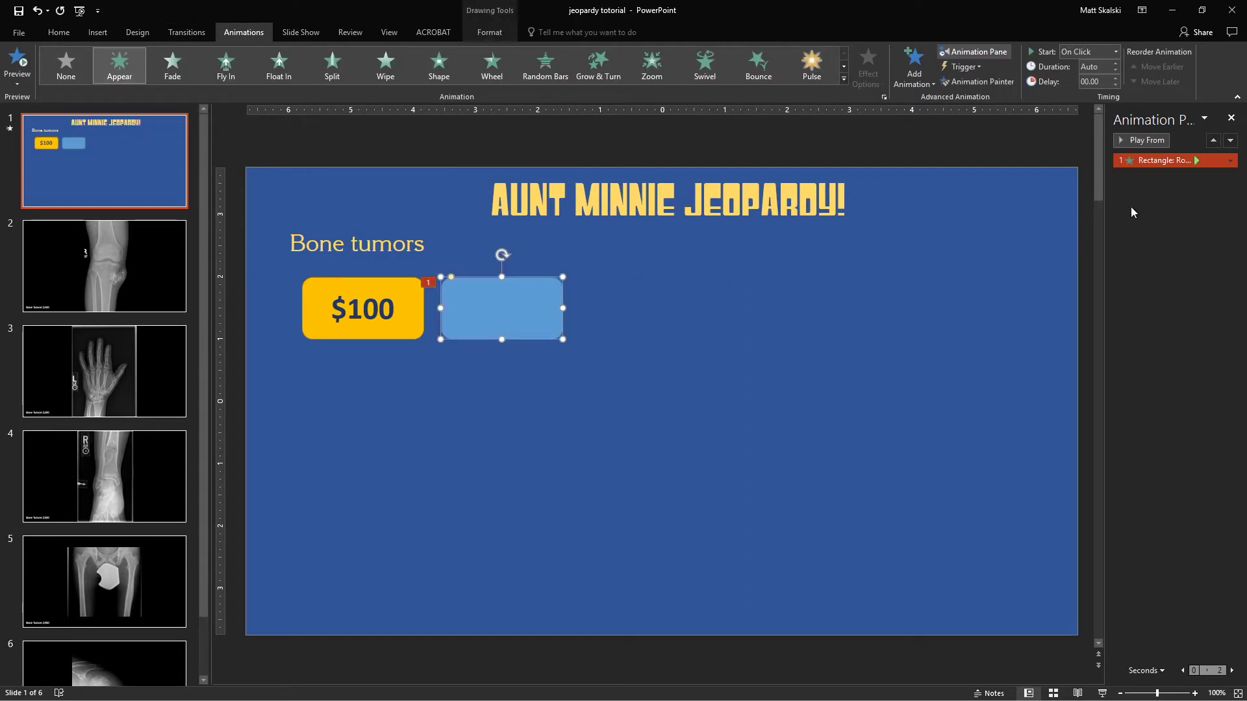
Step: Set the Appear animation to start on click of the $100 rounded rectangle
click(1230, 161)
click(1187, 225)
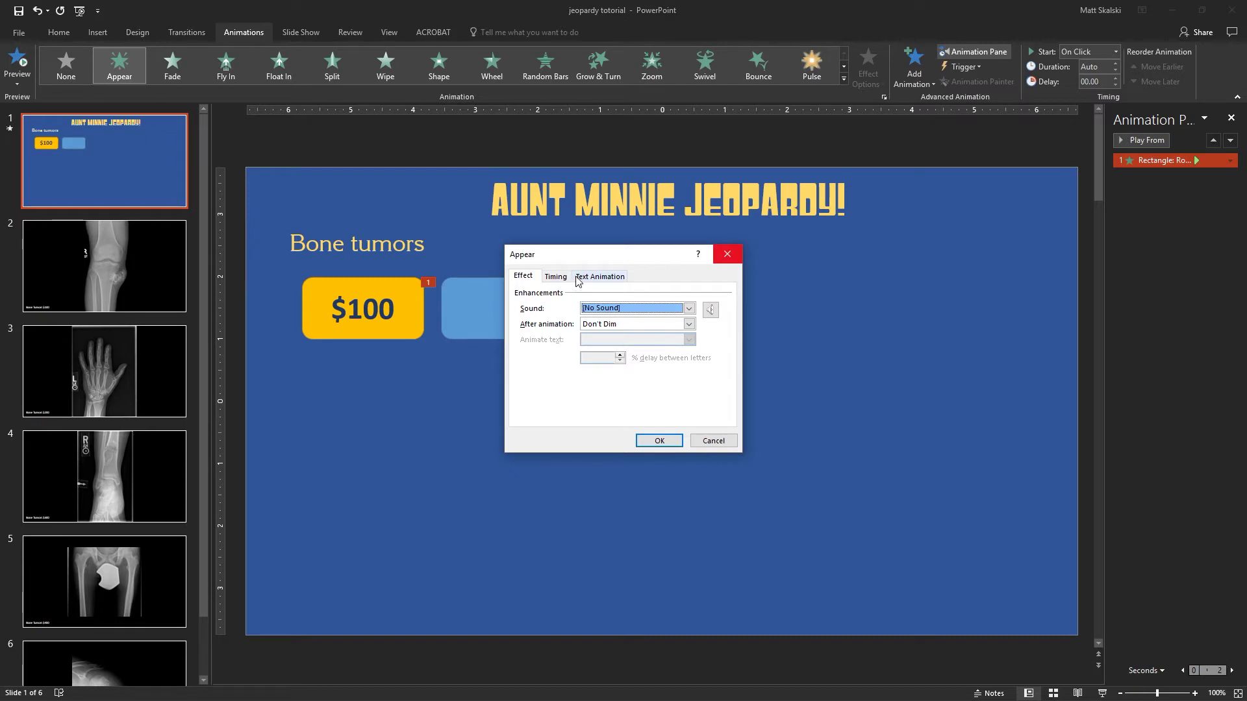
click(556, 278)
click(536, 376)
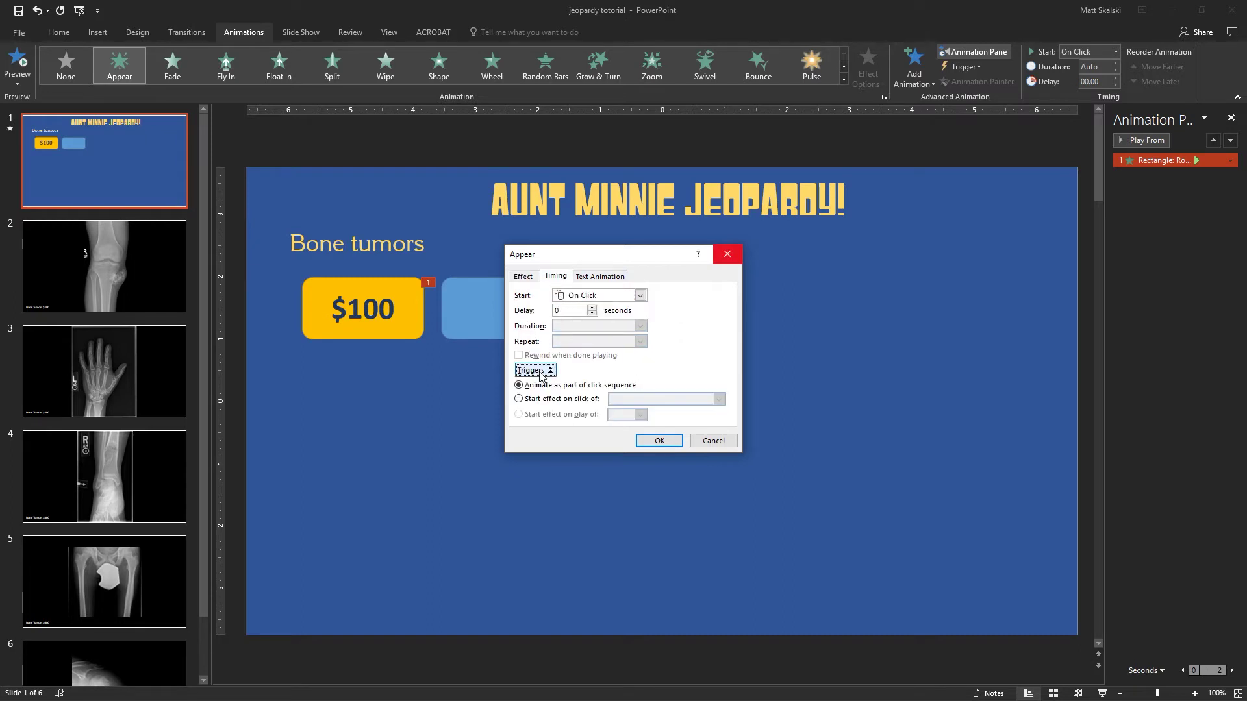
click(541, 399)
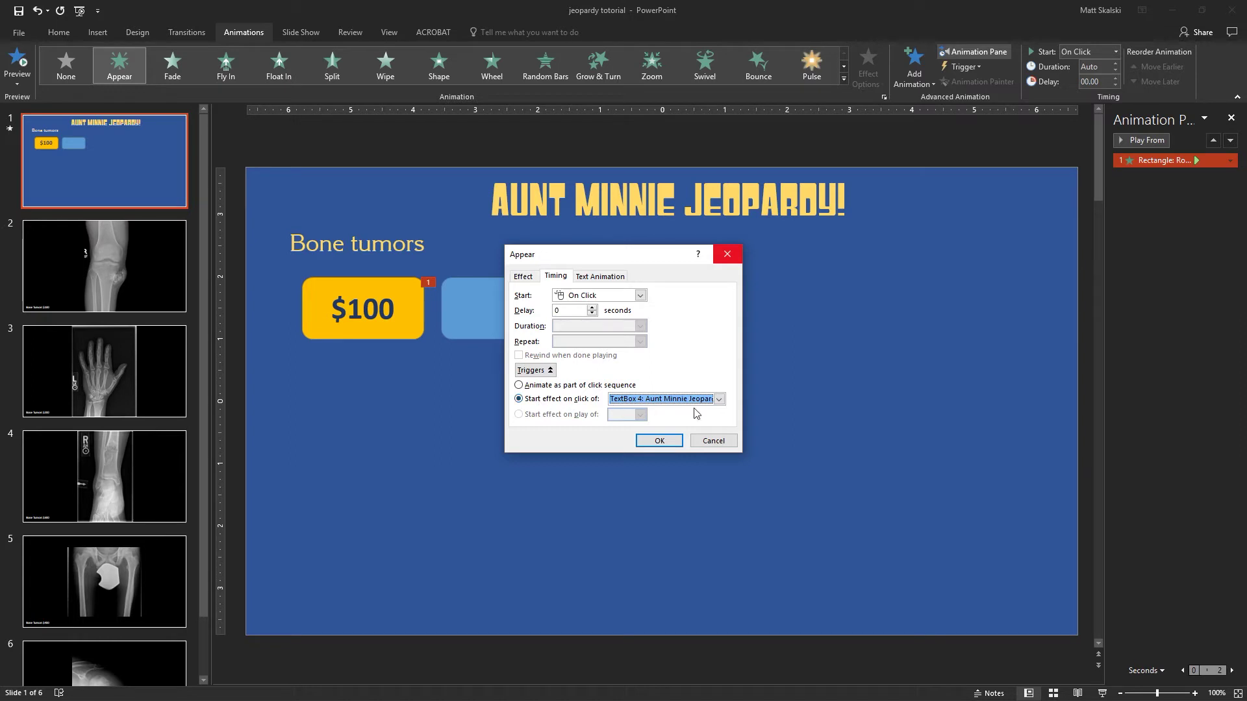
click(718, 398)
click(710, 428)
click(660, 441)
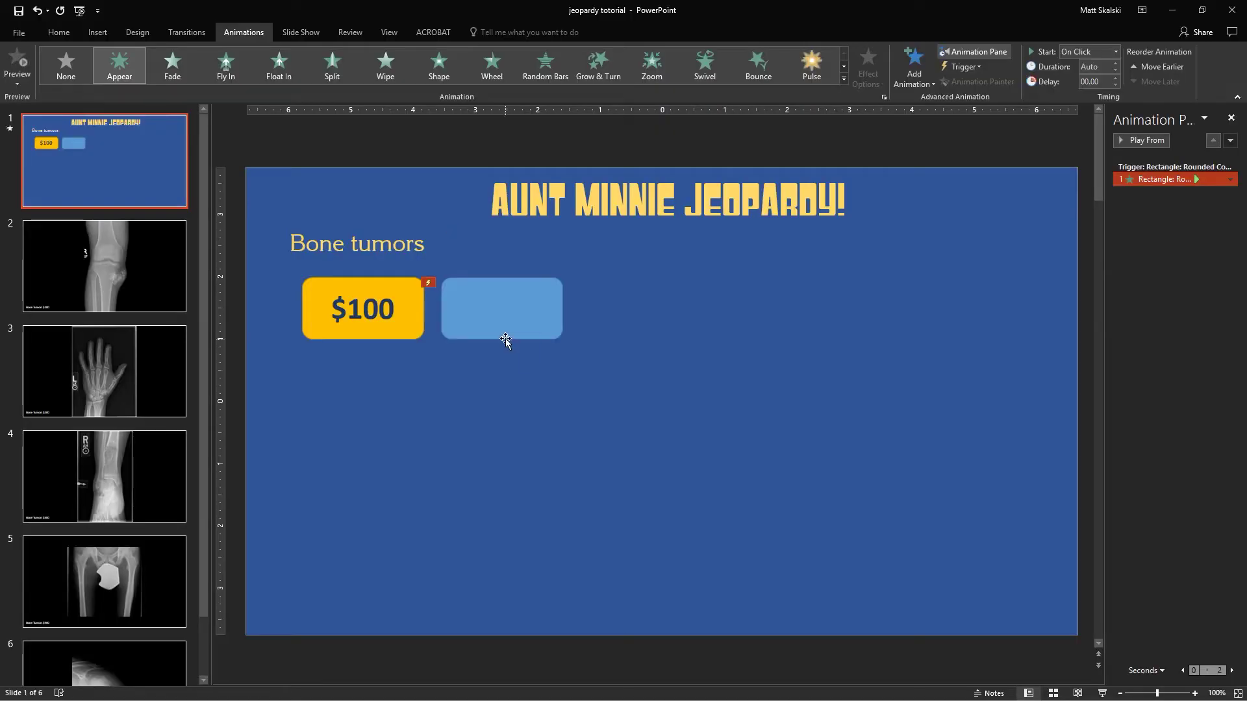
Step: Duplicate the $100 box and blue cover pair into five rows down the board
click(498, 321)
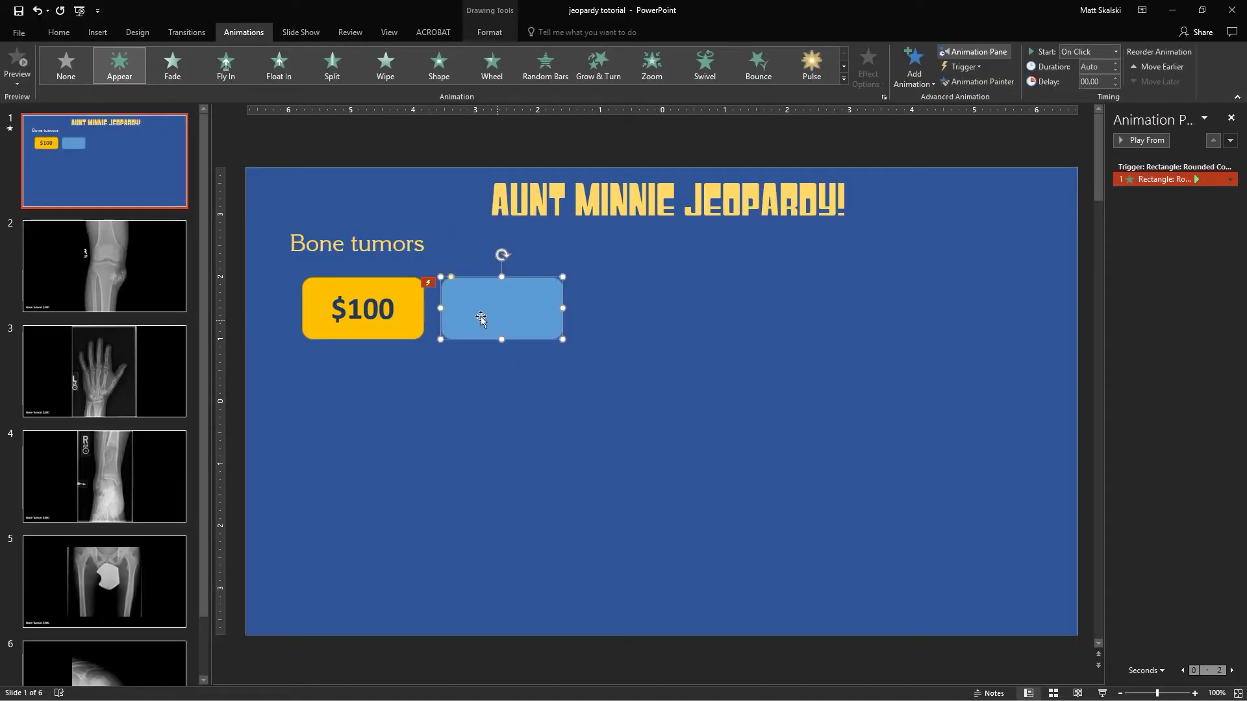
shift+click(382, 287)
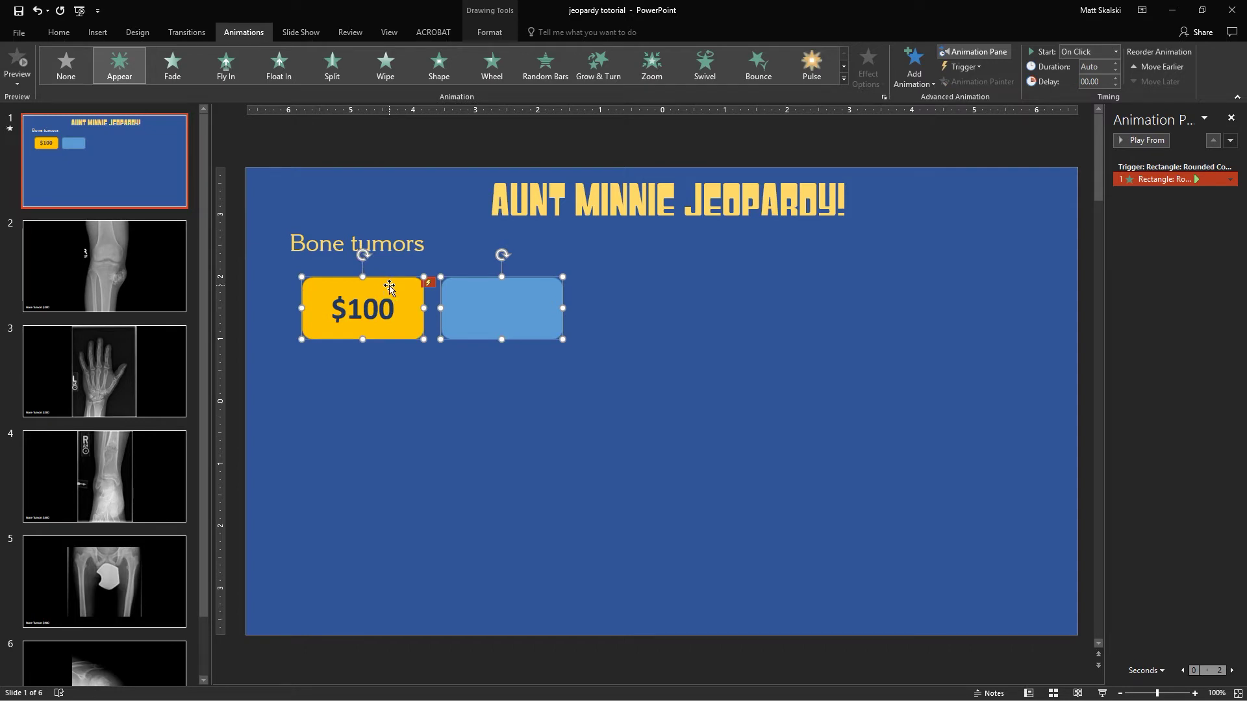
key(ctrl+c)
key(ctrl+v)
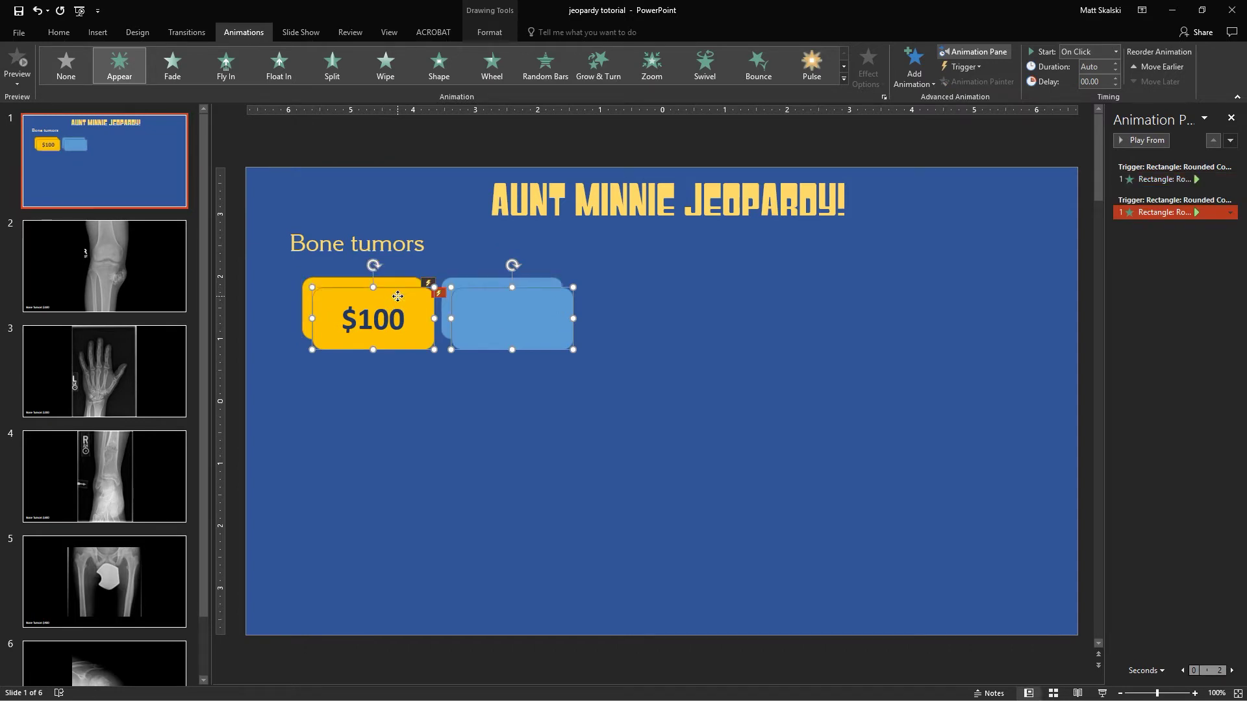
drag(397, 297, 390, 359)
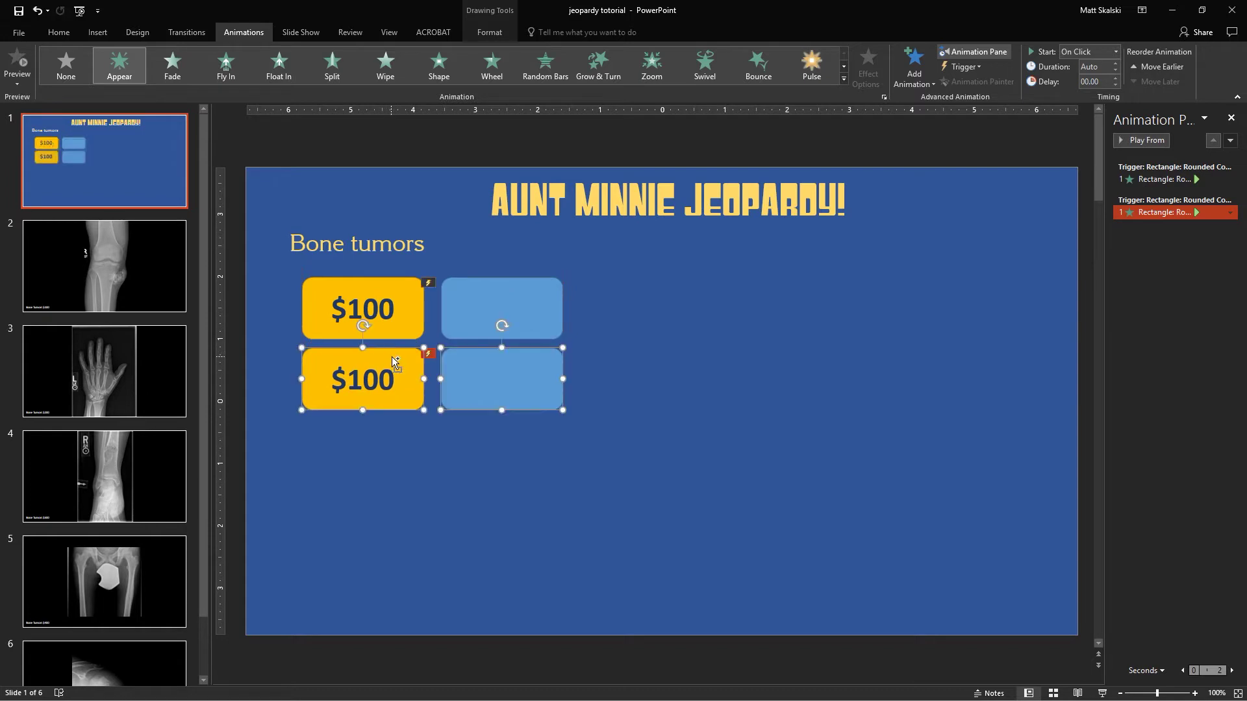
key(ctrl+v)
key(ctrl+v)
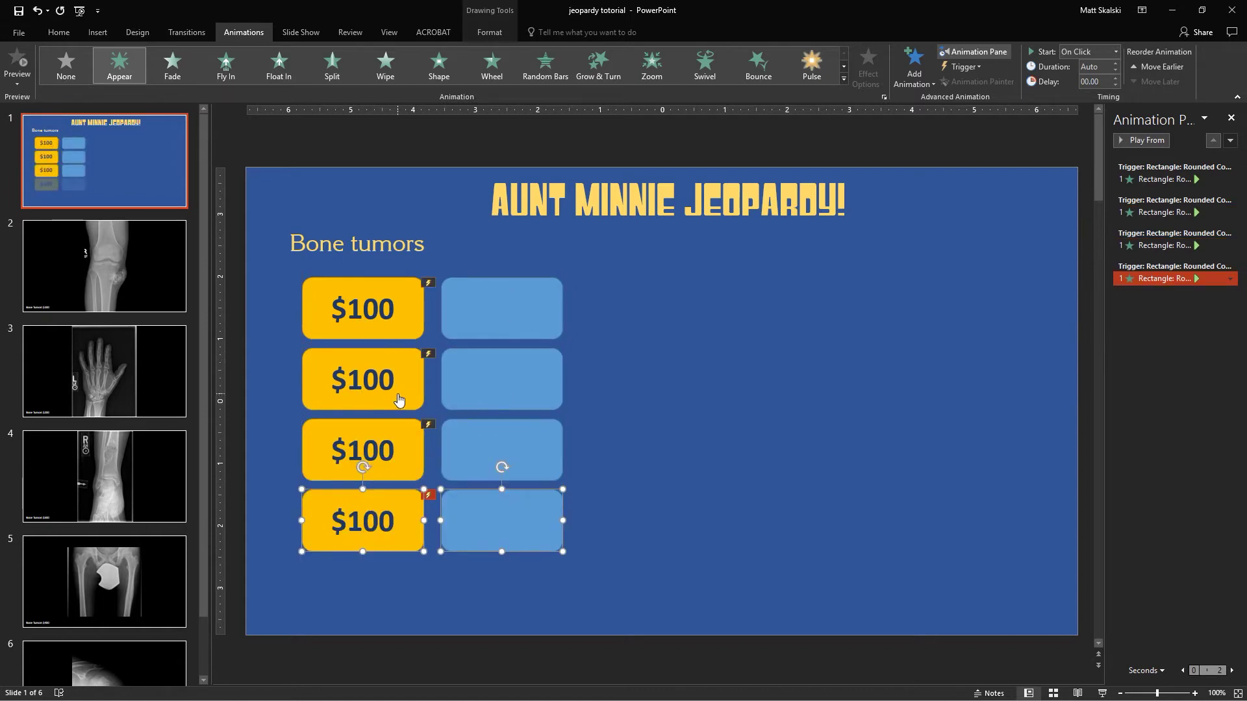
key(ctrl+v)
click(353, 369)
drag(348, 378, 360, 378)
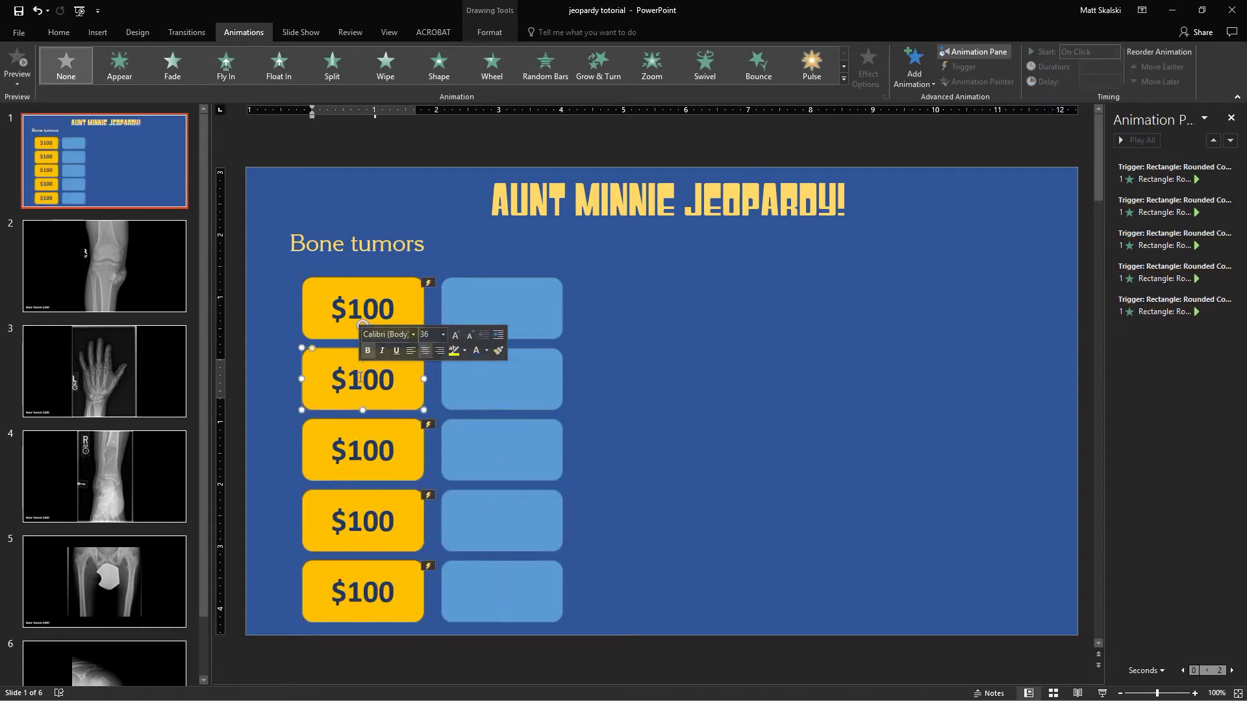
Step: Change the copied values to $200, $300, $400 and $500
text(2)
click(352, 440)
drag(349, 450, 361, 450)
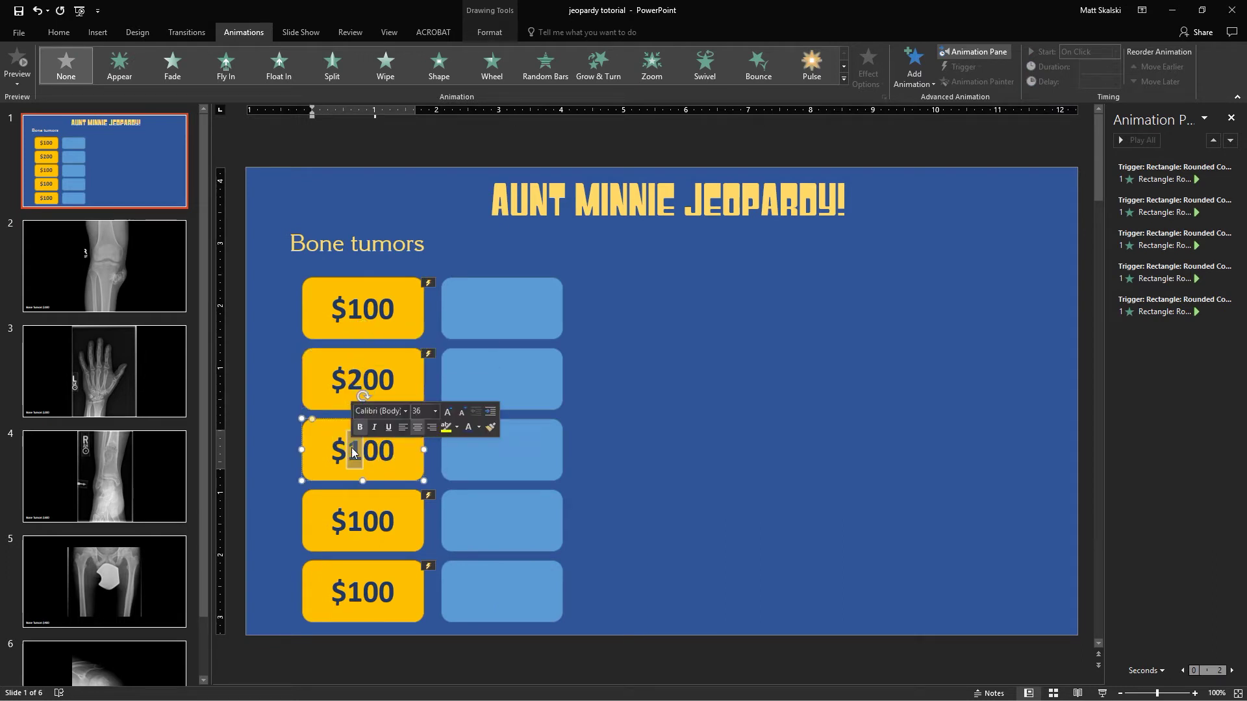
text(4)
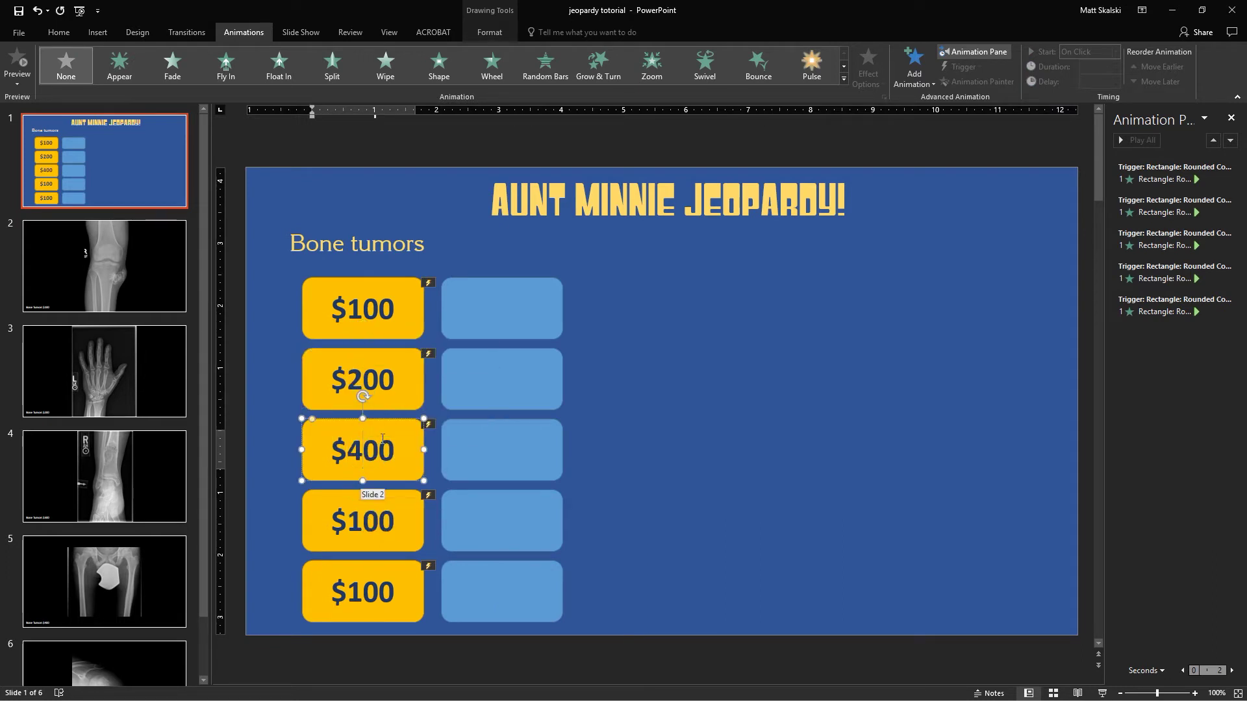
key(BackSpace)
text(3)
click(351, 518)
drag(349, 521, 361, 522)
text(4)
click(351, 588)
drag(349, 592, 361, 592)
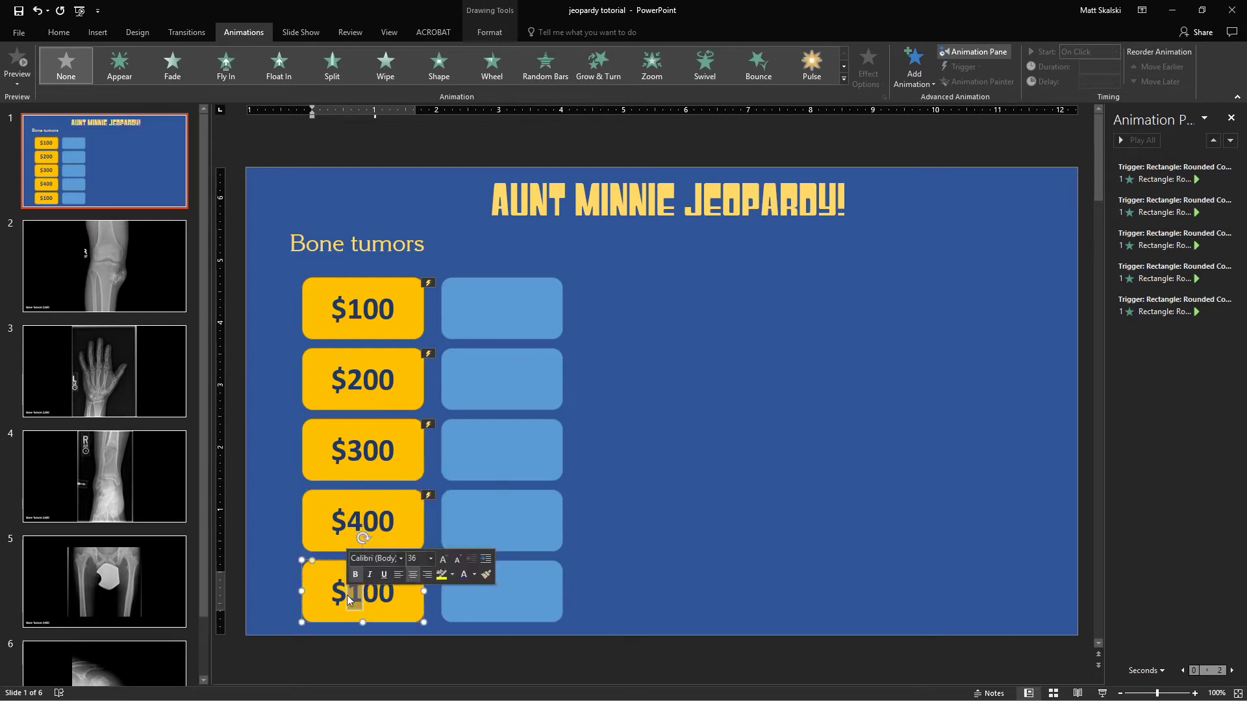
text(5)
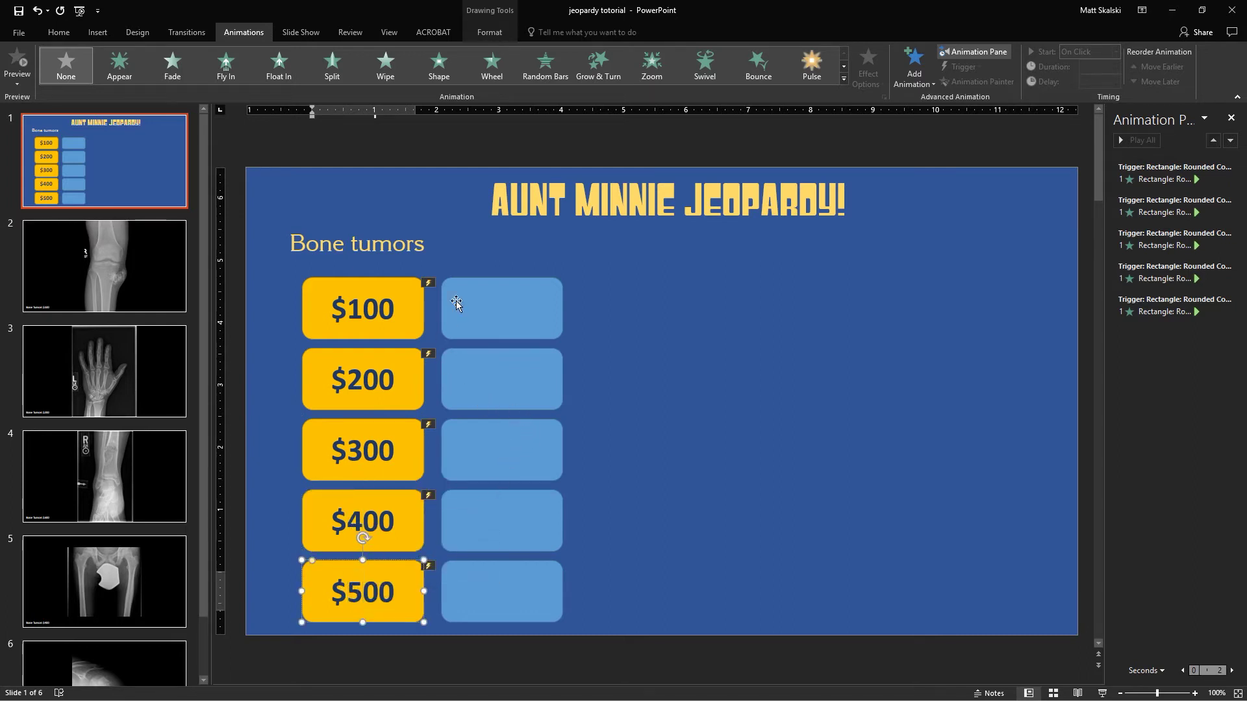
Step: Hyperlink the $200 box to slide 3
click(333, 381)
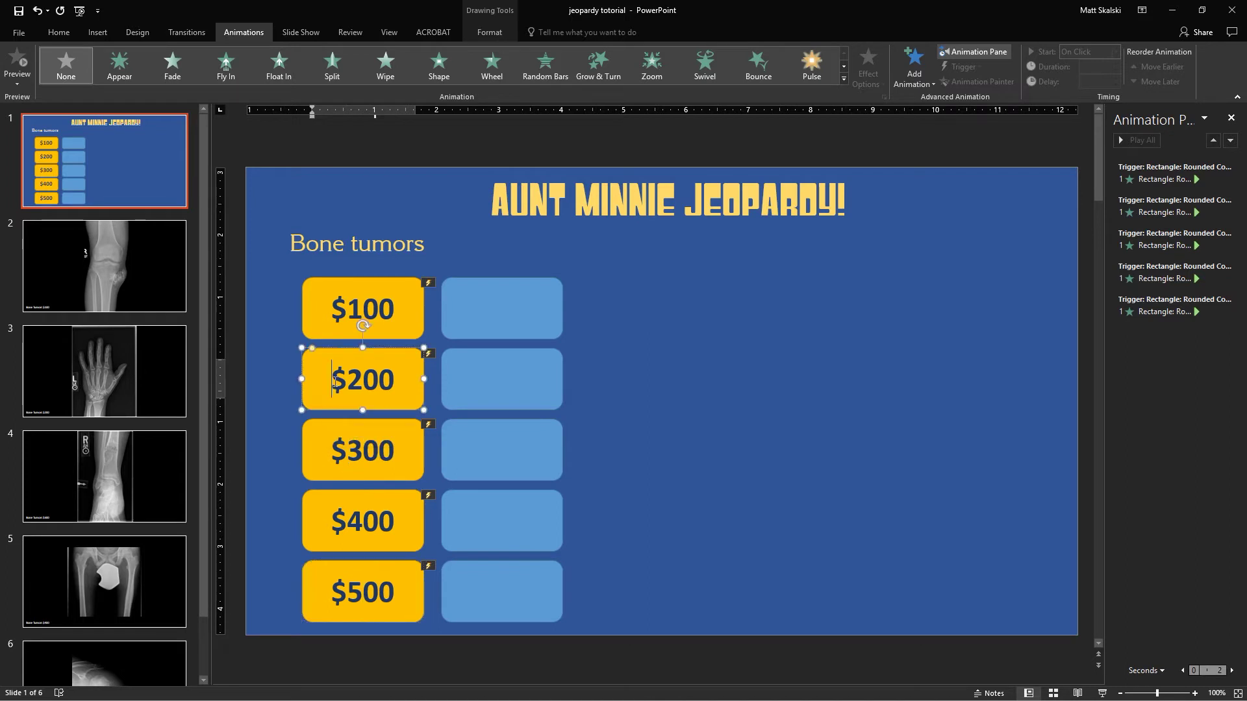
click(391, 349)
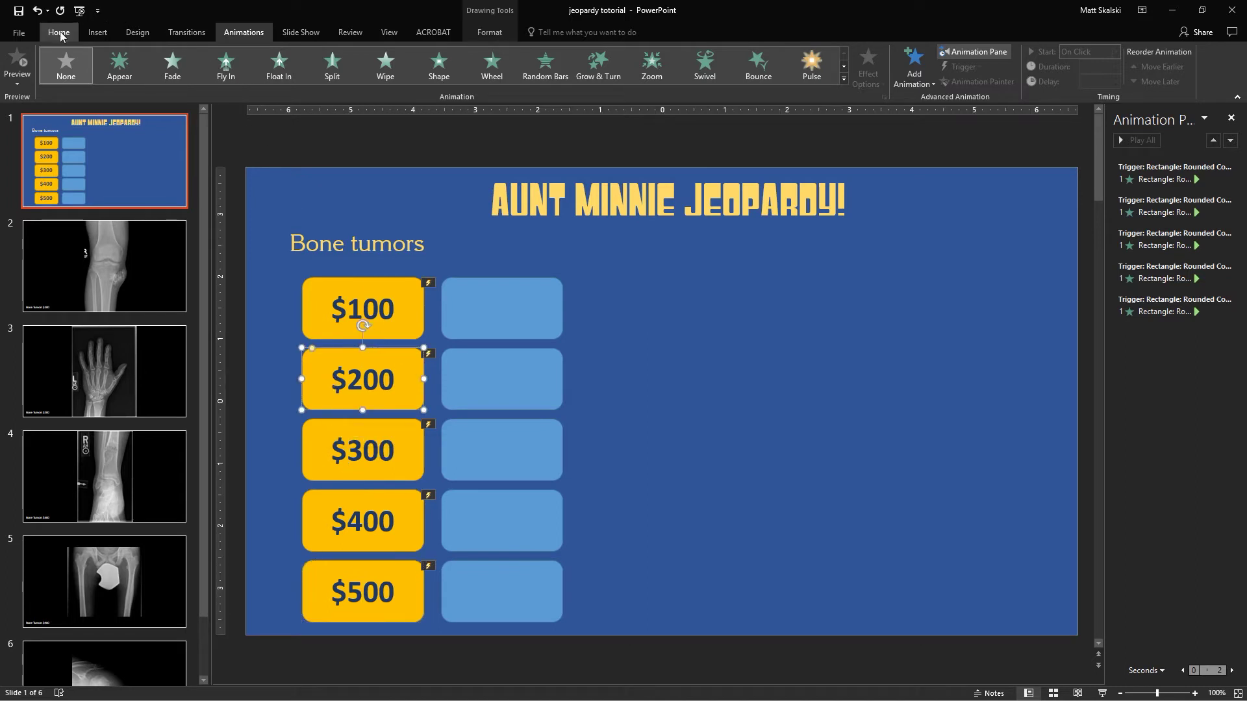
click(97, 33)
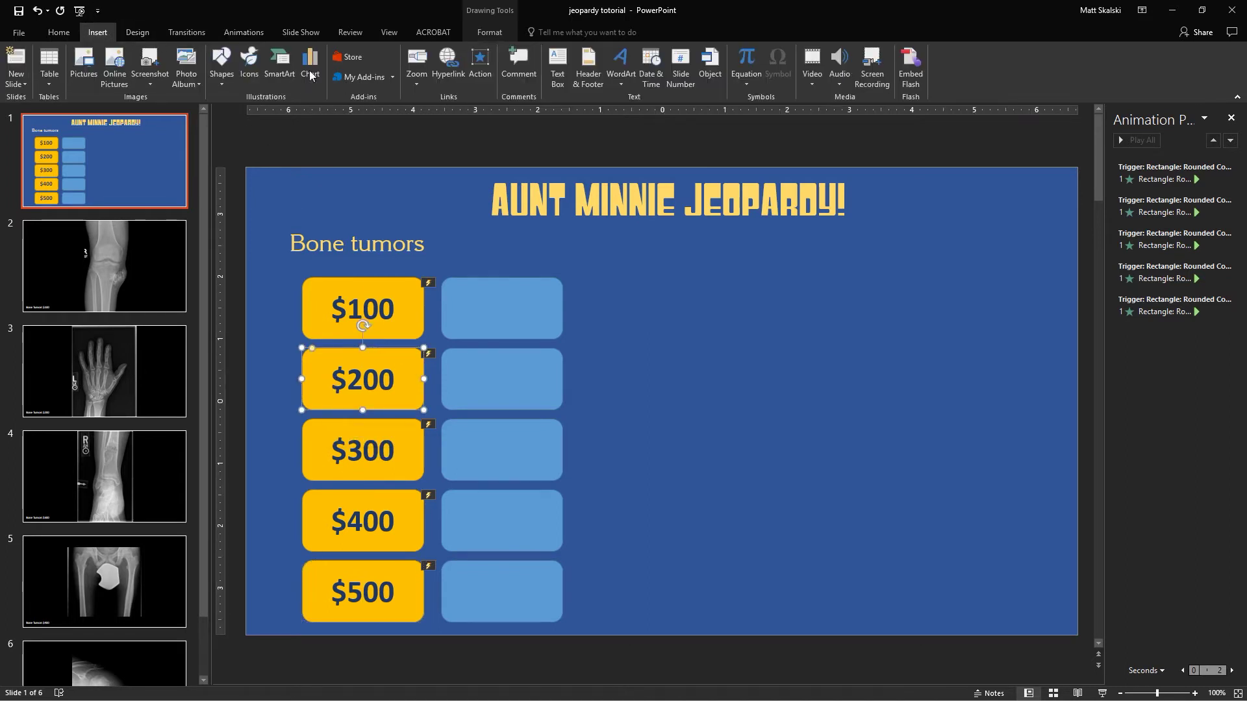
click(480, 65)
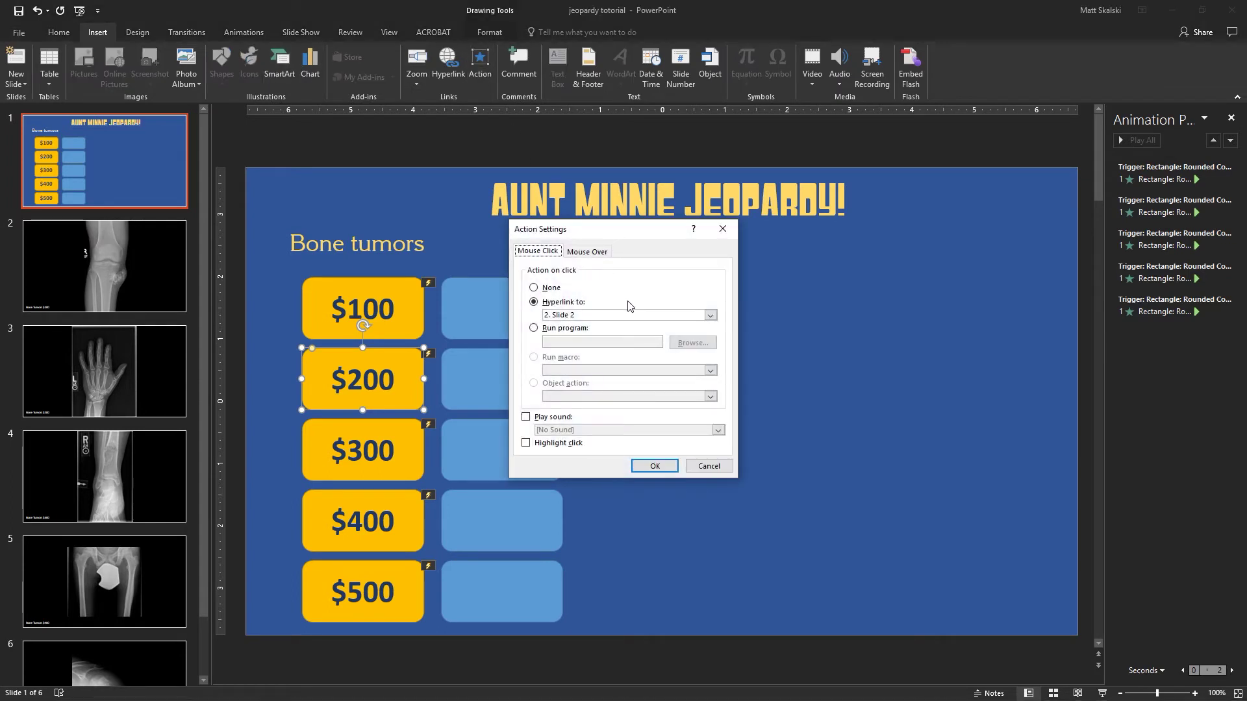
click(710, 315)
click(584, 415)
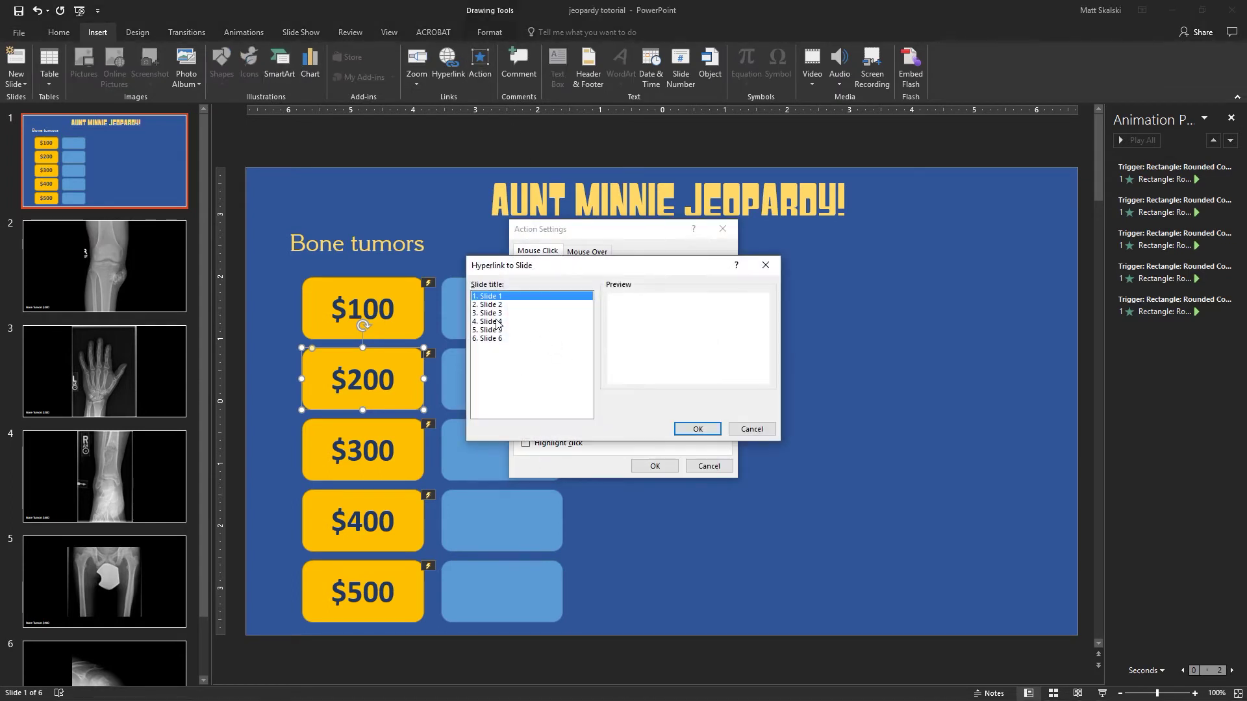
click(487, 314)
key(Return)
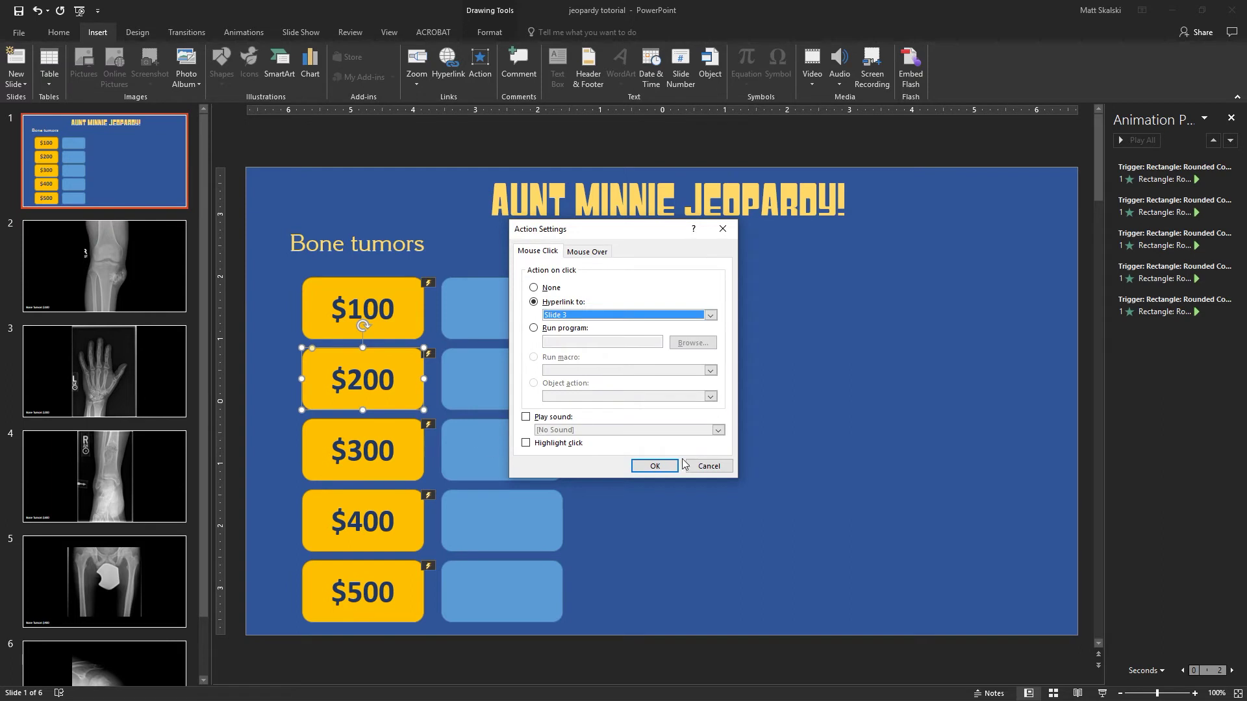
click(669, 466)
Step: Hyperlink the $300 box to slide 4
click(351, 429)
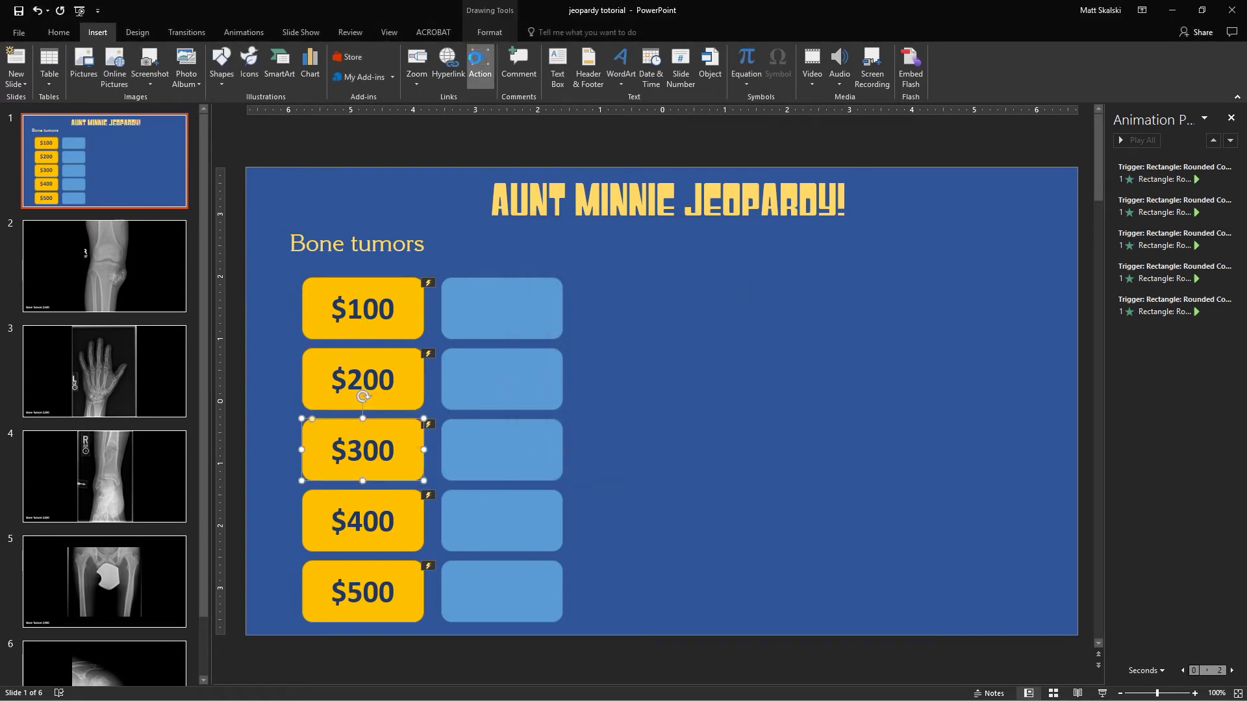
click(480, 65)
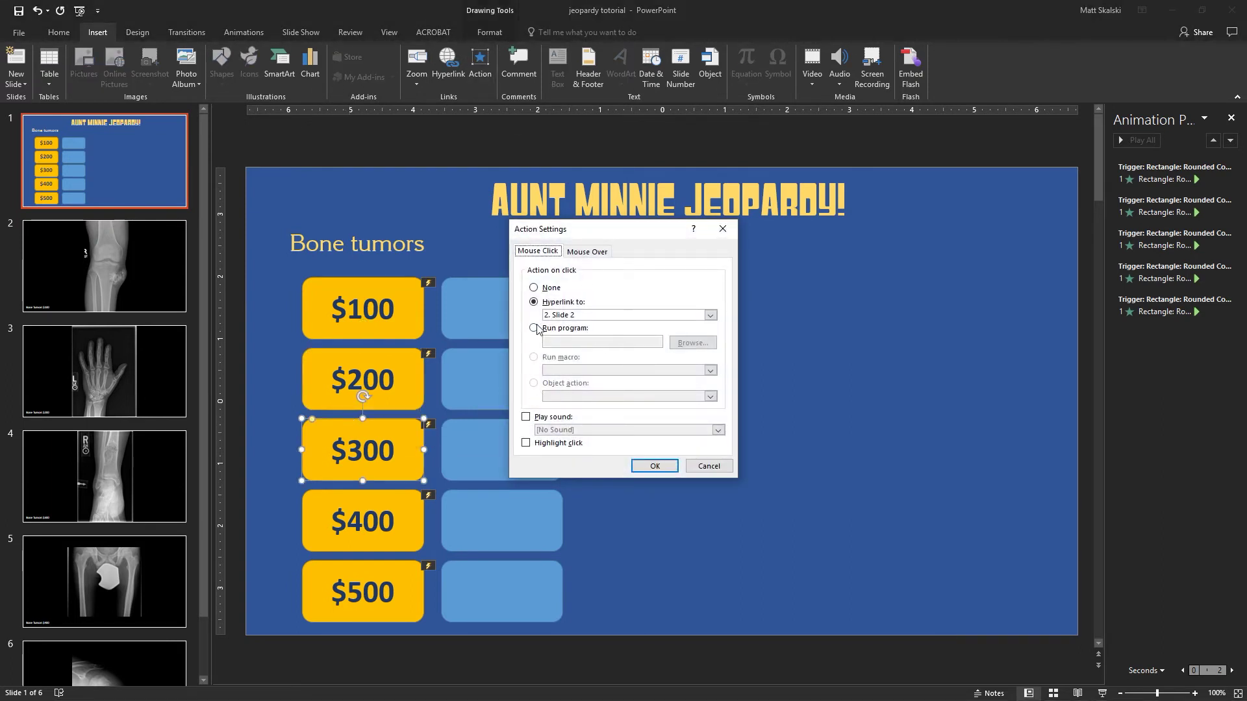
click(710, 315)
click(571, 409)
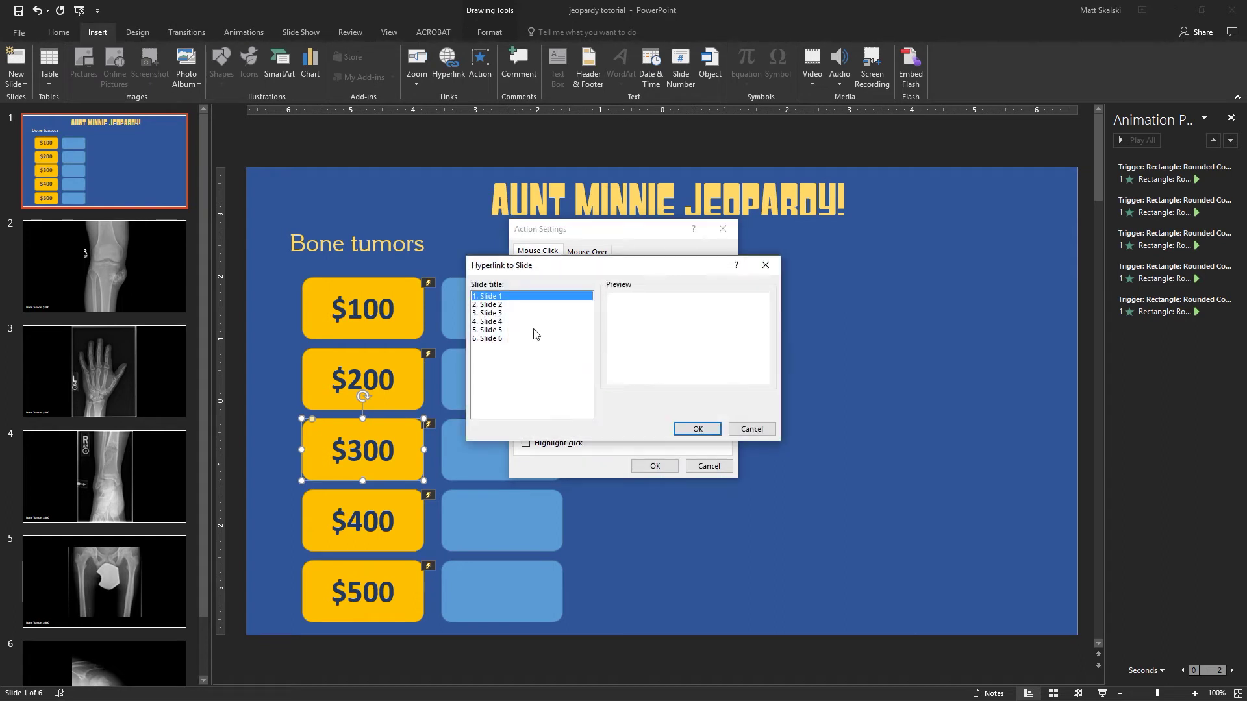
click(497, 322)
click(697, 428)
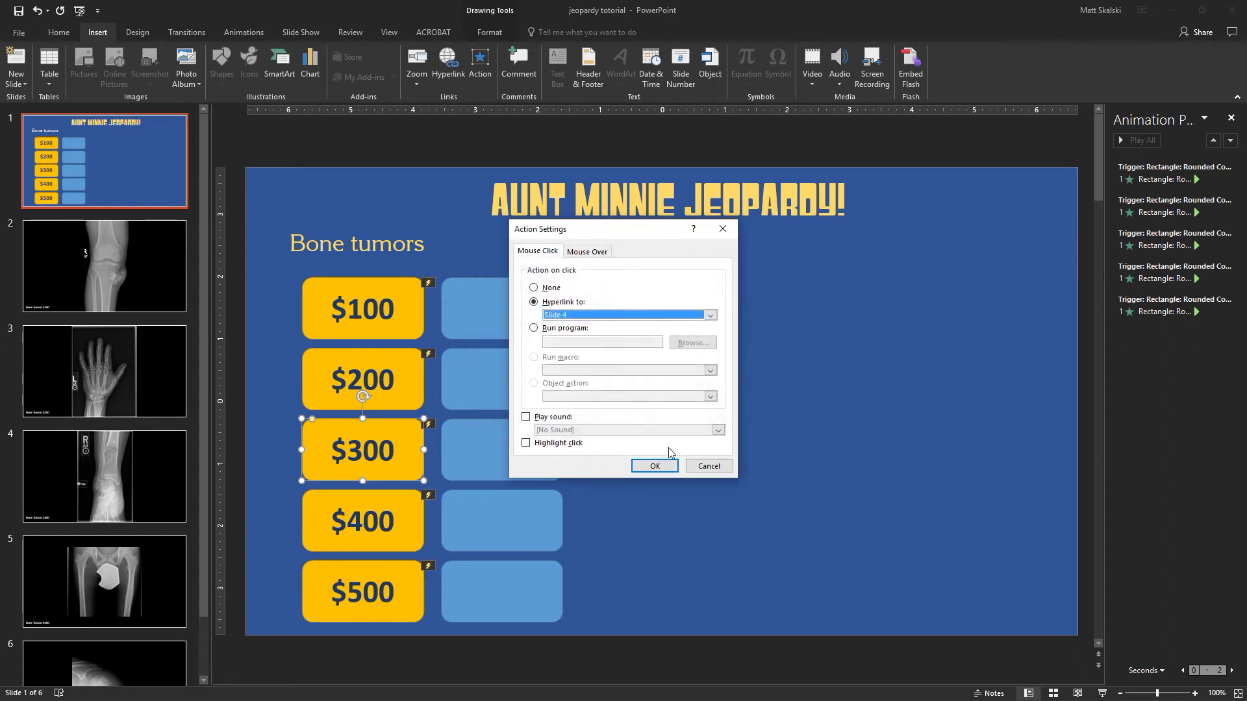
click(654, 465)
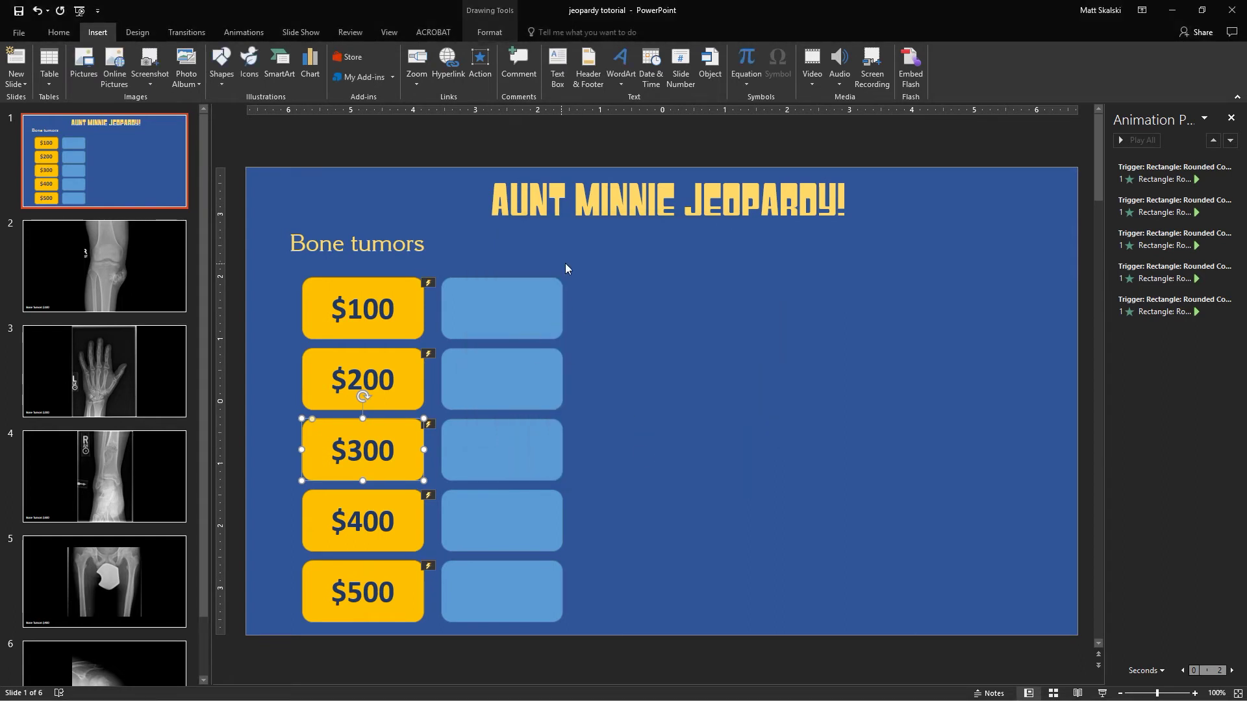
drag(579, 253, 438, 485)
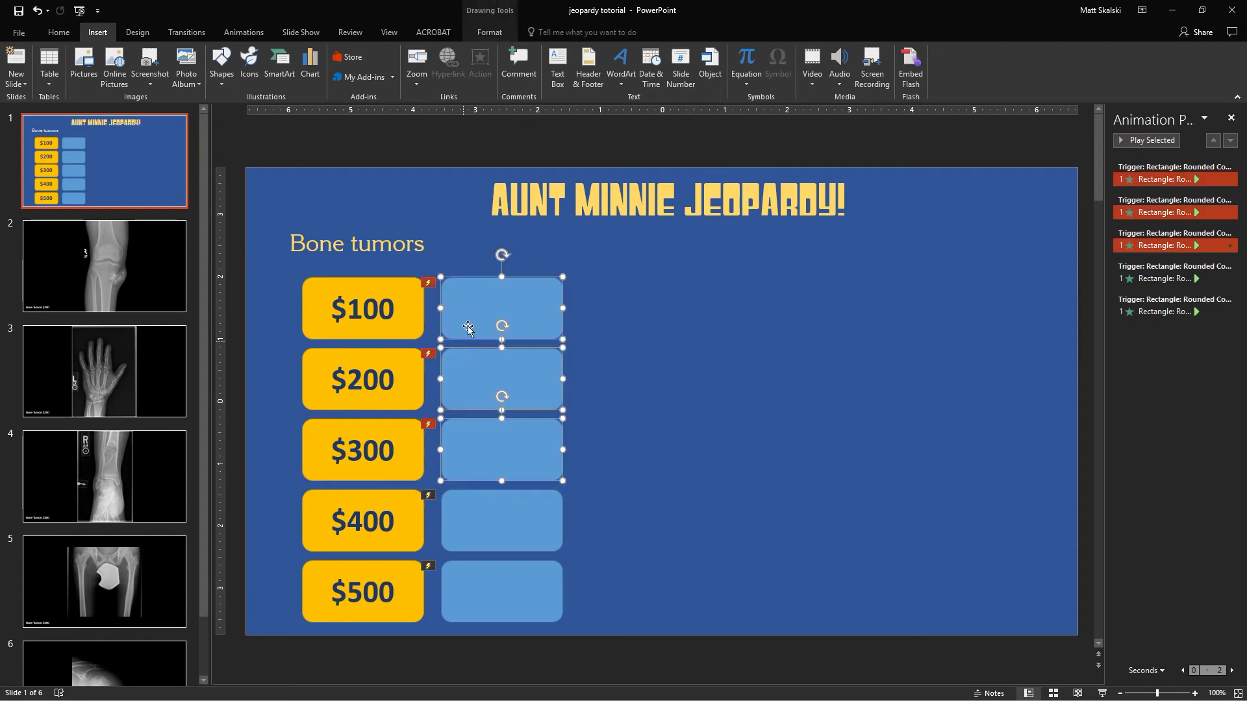
Step: Move the top three blue covers over the $100, $200 and $300 buttons
drag(479, 300, 340, 300)
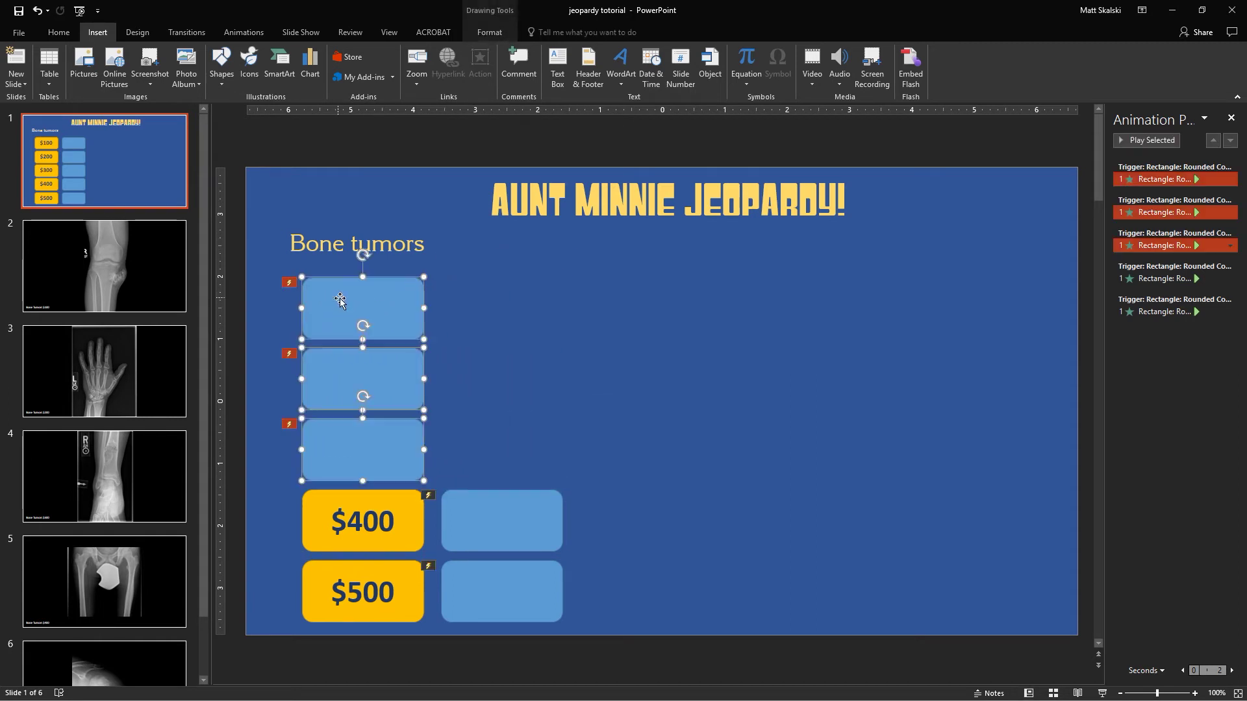
click(489, 356)
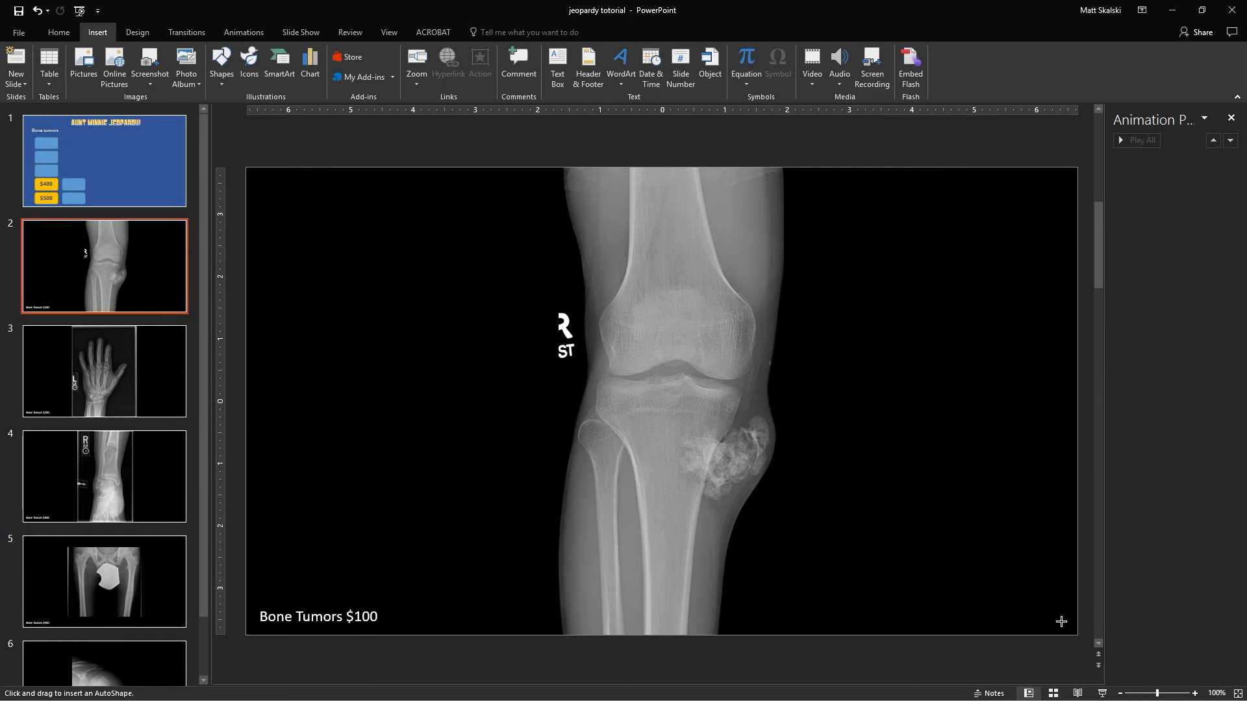
Step: Draw an oval in the knee slide's lower right and hyperlink it to the first slide
mouse_move(992, 573)
mouse_down()
mouse_move(1057, 602)
mouse_move(1059, 615)
mouse_up()
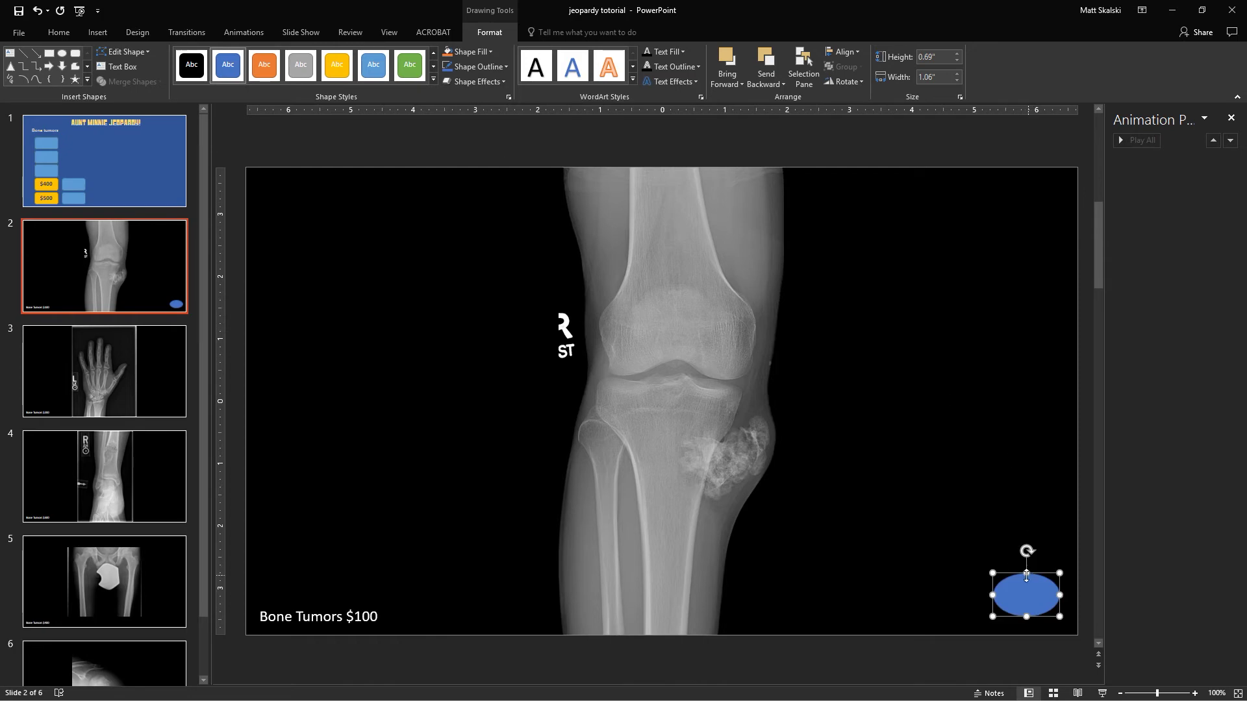
click(97, 32)
click(480, 65)
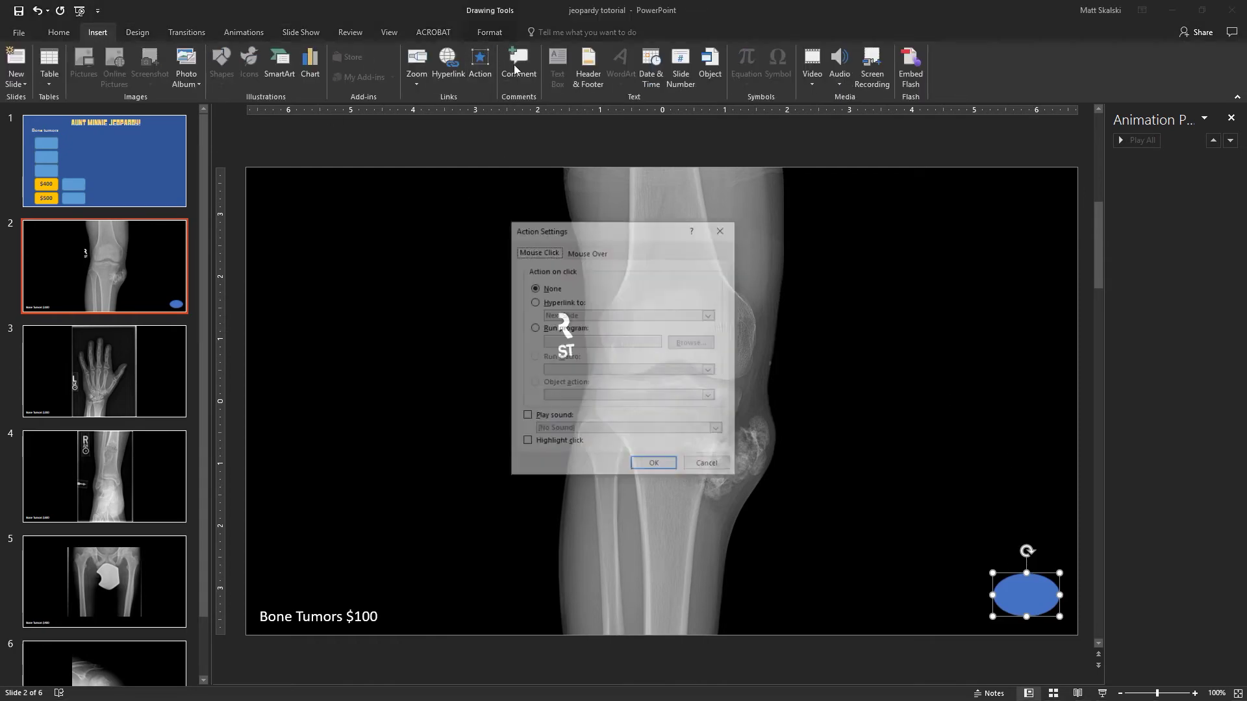
click(533, 302)
click(562, 315)
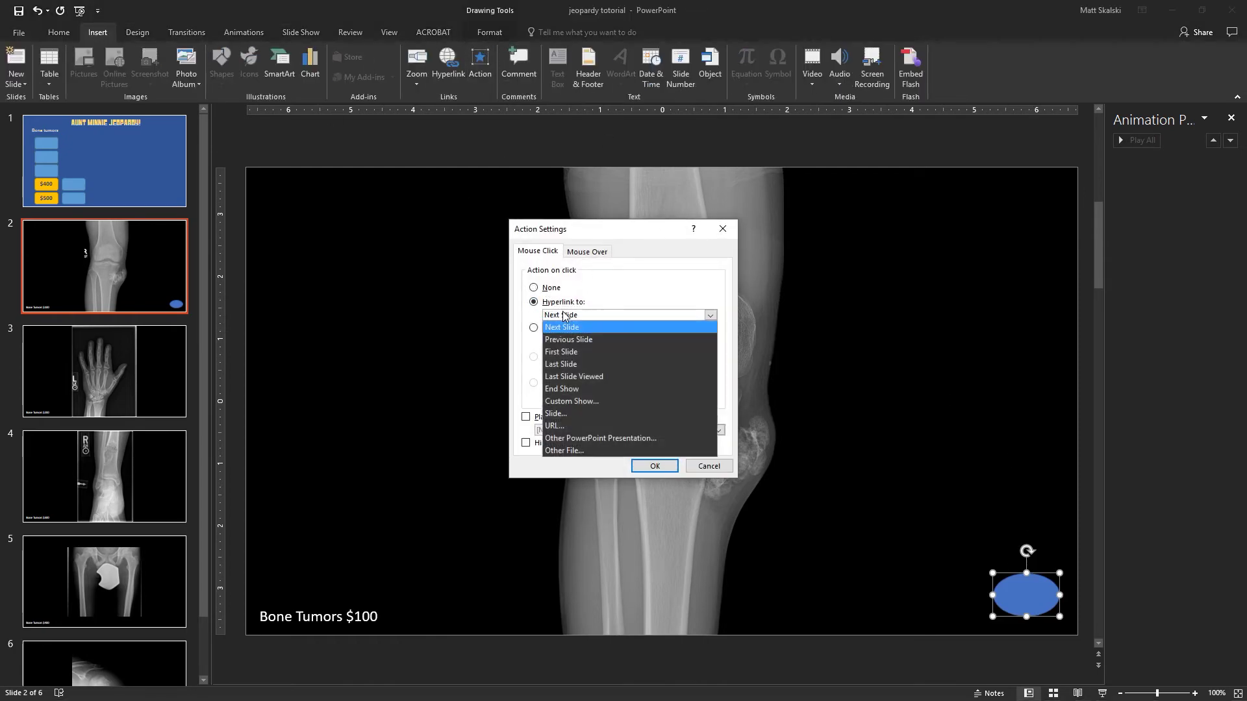
click(578, 353)
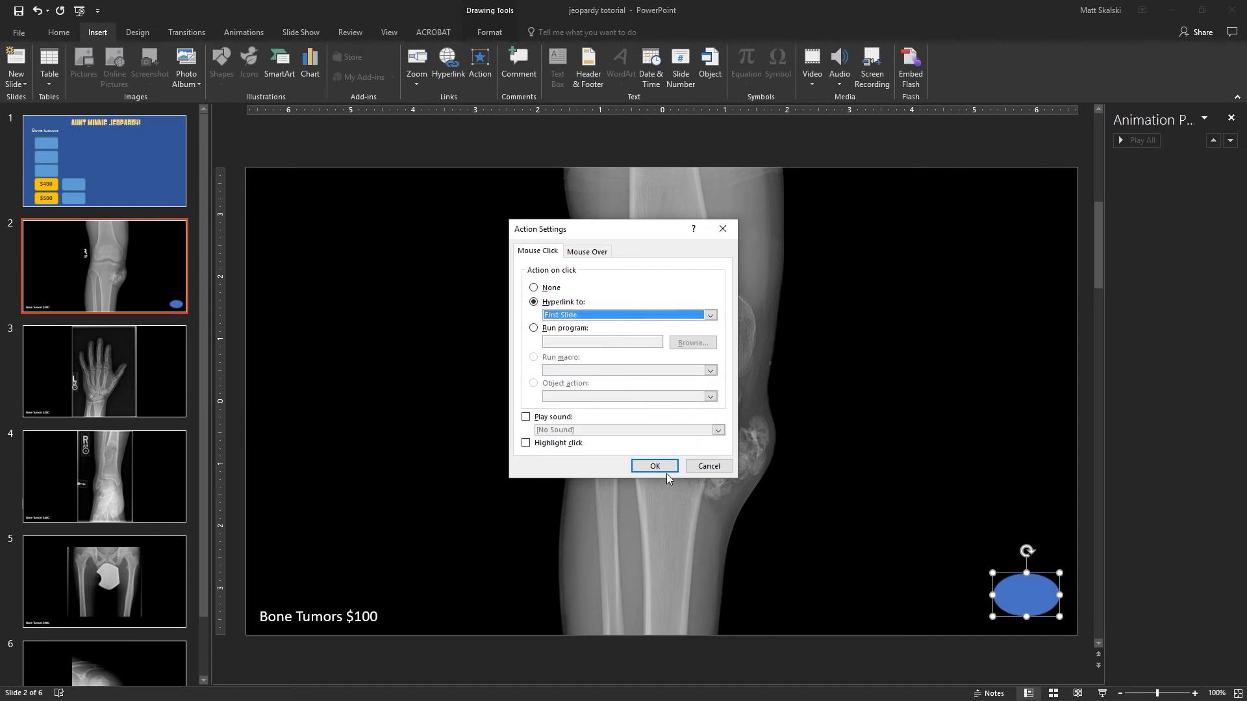
click(655, 466)
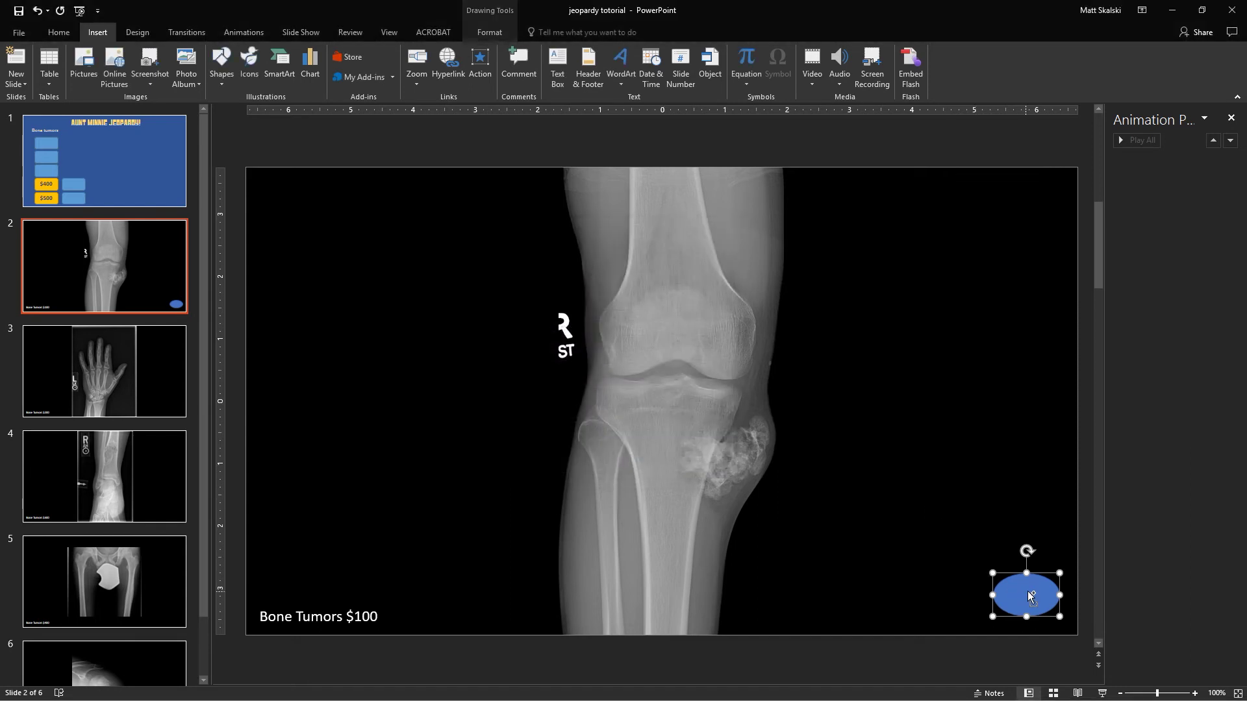
click(167, 352)
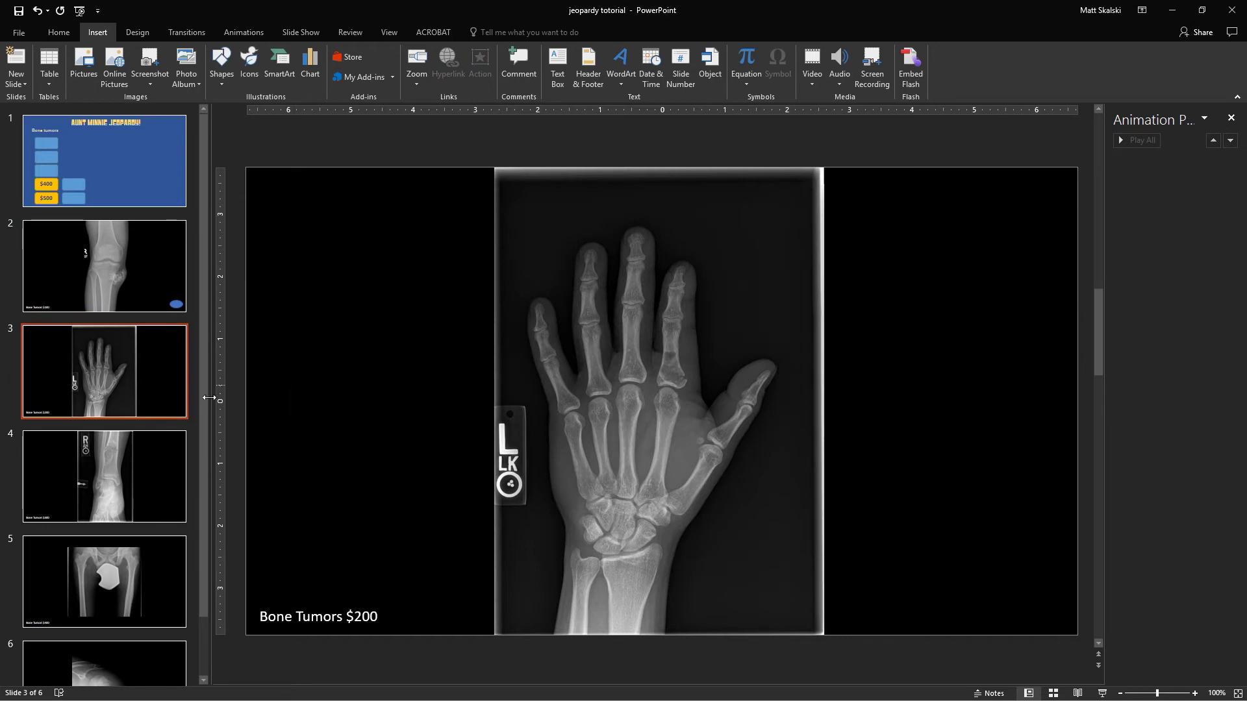
Step: Paste the blue home oval onto the remaining X-ray slides, 3 through 6
key(ctrl+v)
click(130, 453)
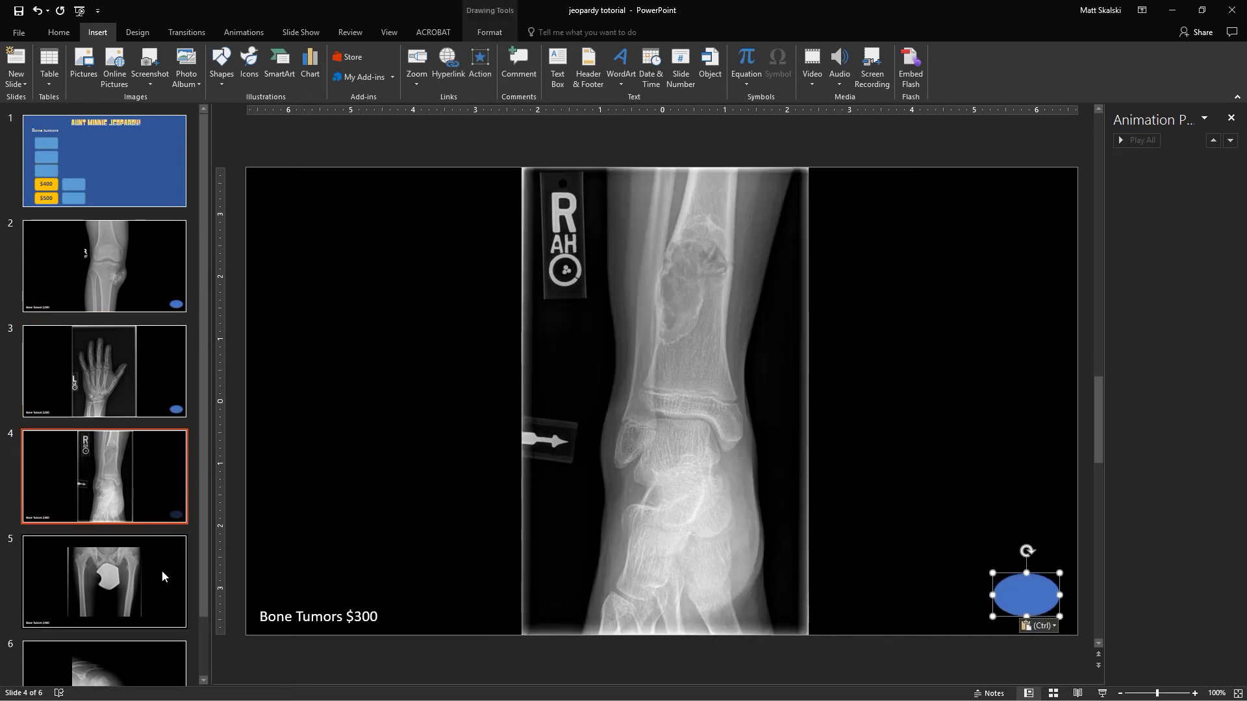
click(162, 572)
key(ctrl+v)
scroll(161, 554, down, 2)
click(159, 578)
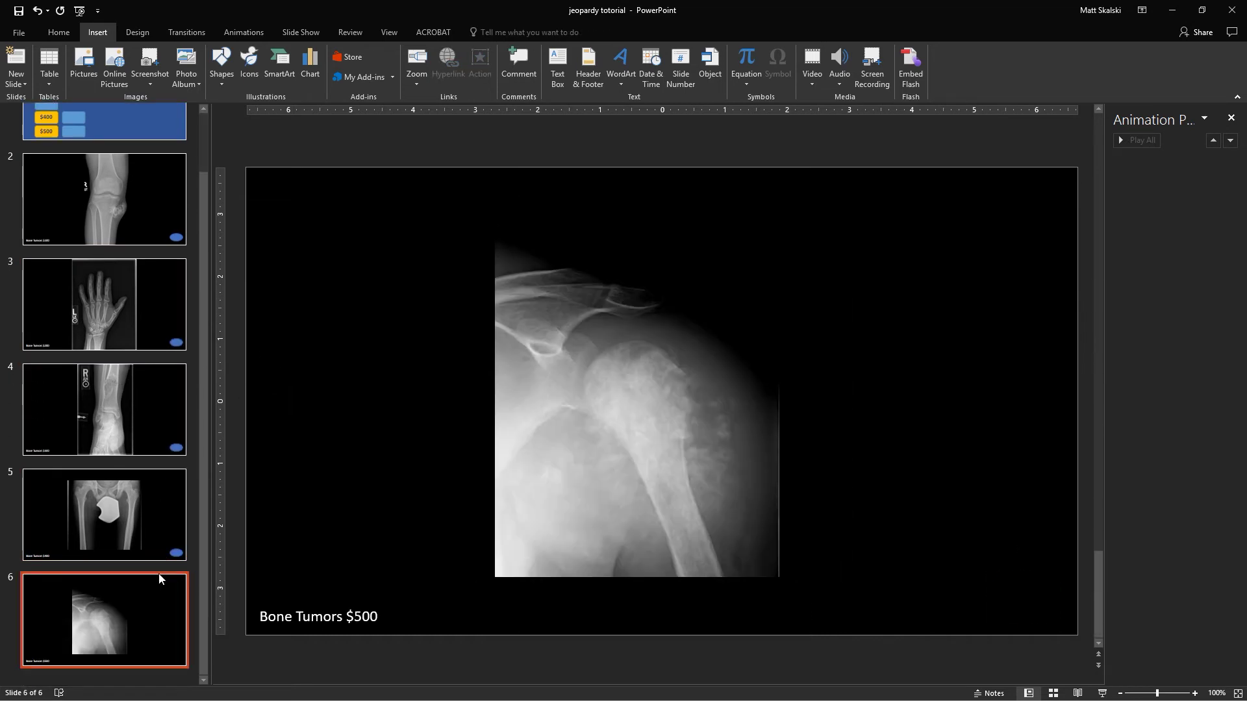
key(ctrl+v)
scroll(150, 542, up, 3)
click(101, 174)
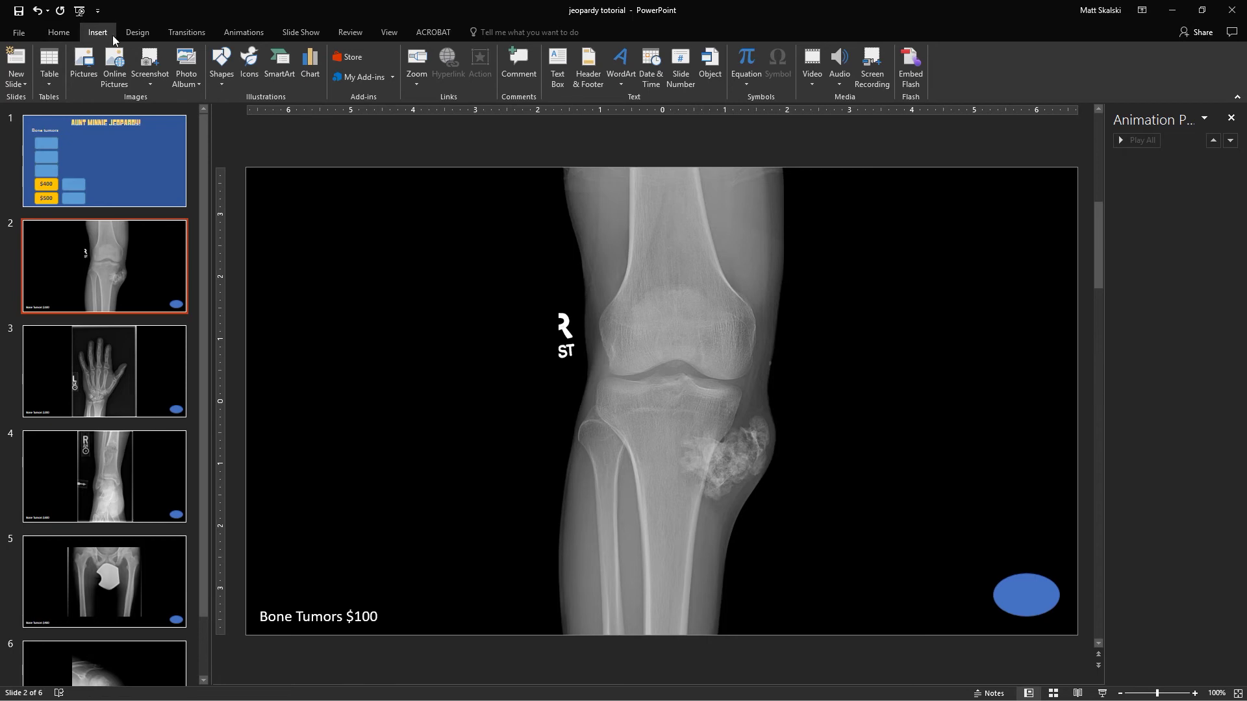
Step: Draw a rectangle in the knee slide's top-left labelled 'Answer'
click(221, 68)
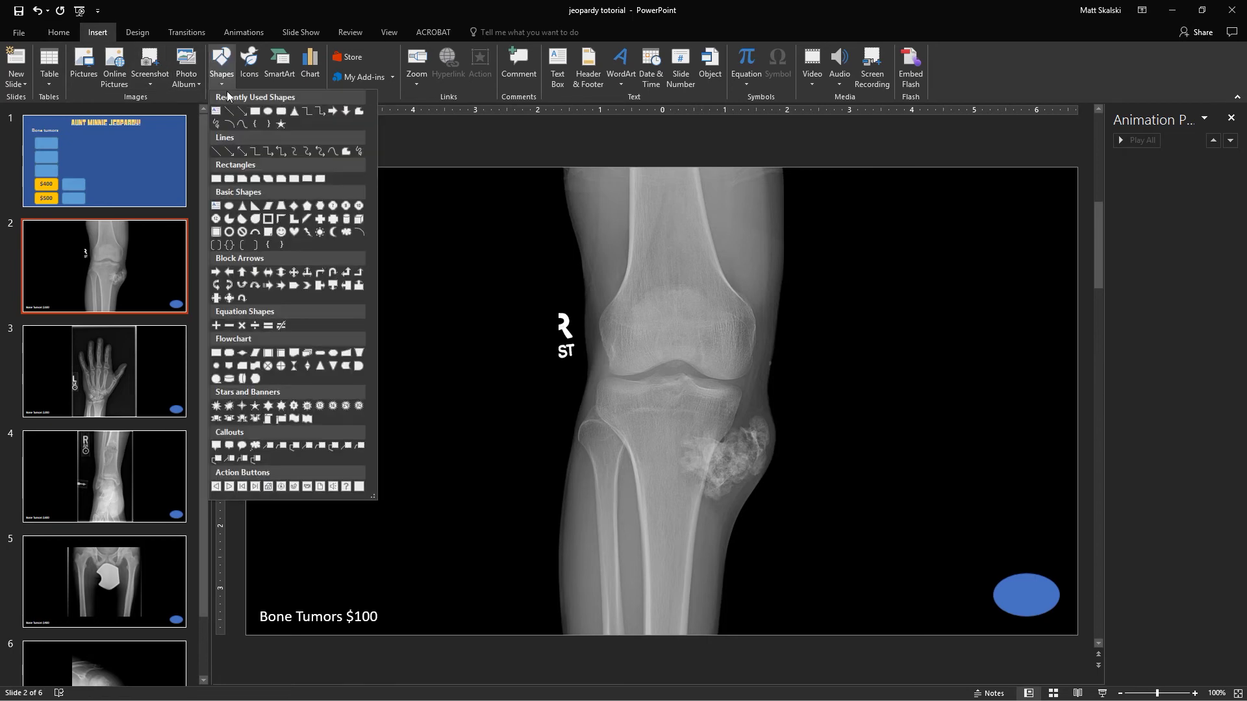
click(256, 113)
mouse_move(284, 196)
mouse_down()
mouse_move(359, 217)
mouse_move(361, 229)
mouse_up()
text(Answer)
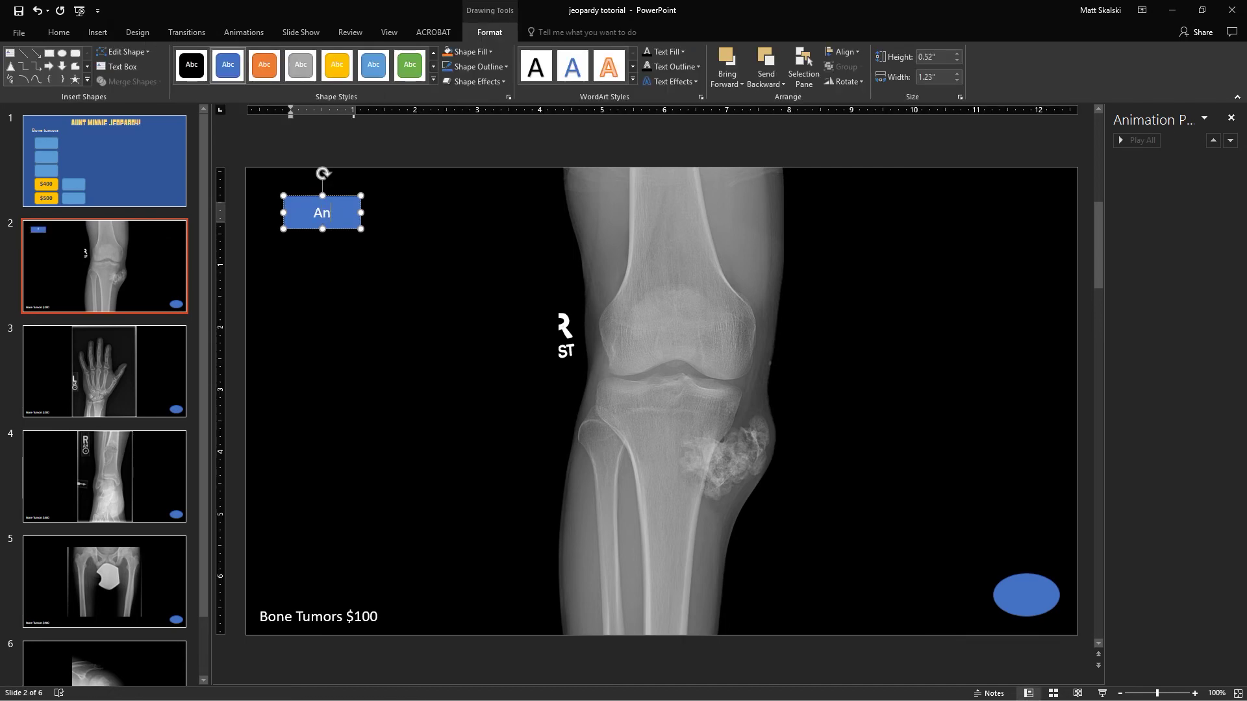
click(348, 239)
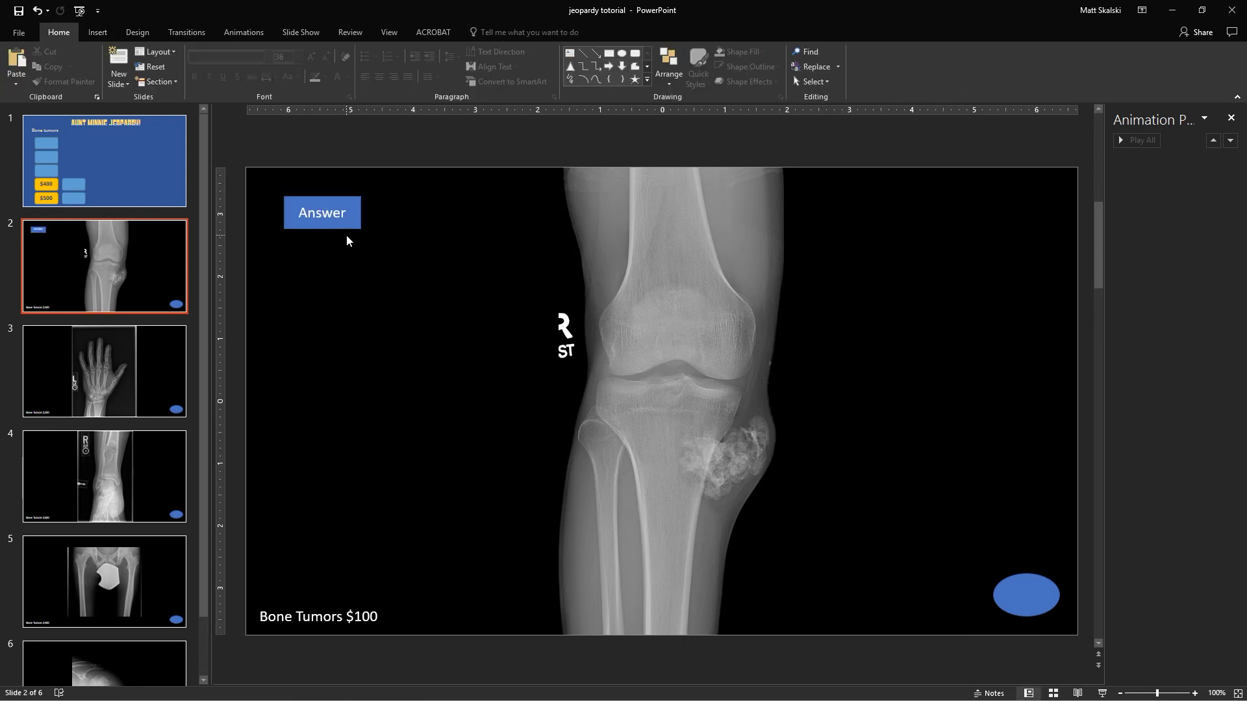
Step: Add a white 'Answer text' text box just beneath the Answer box
click(98, 32)
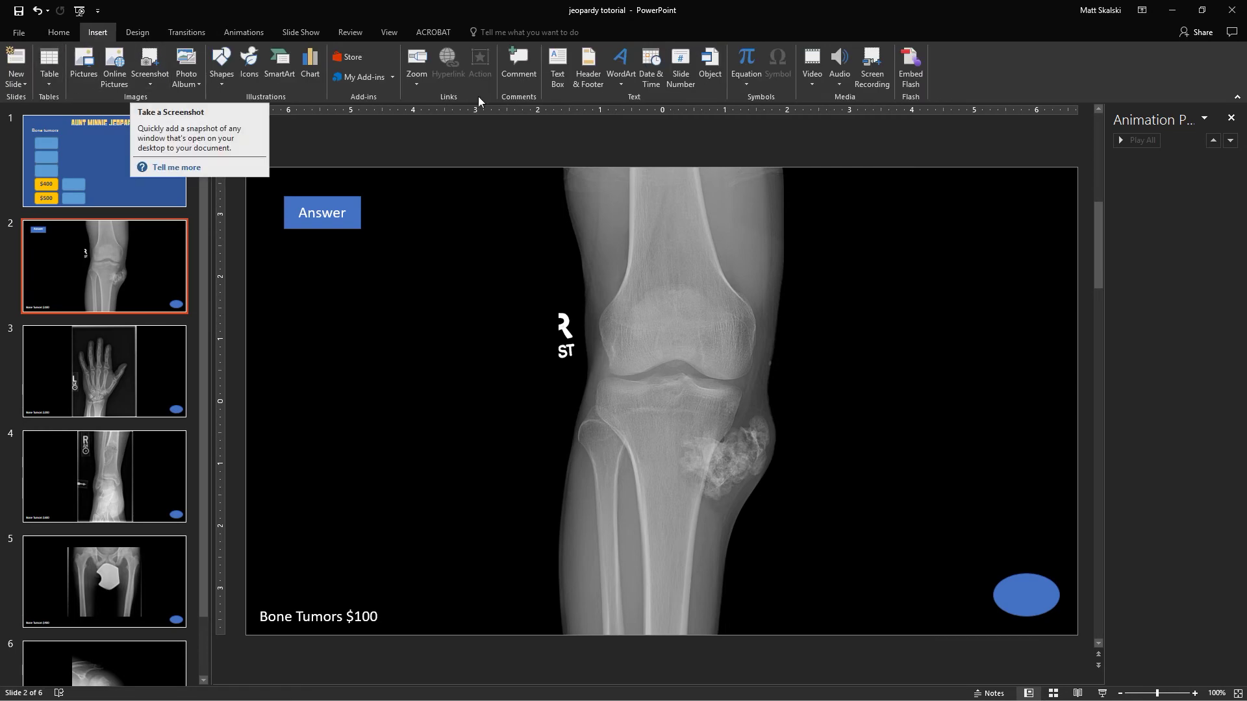
click(557, 68)
click(300, 252)
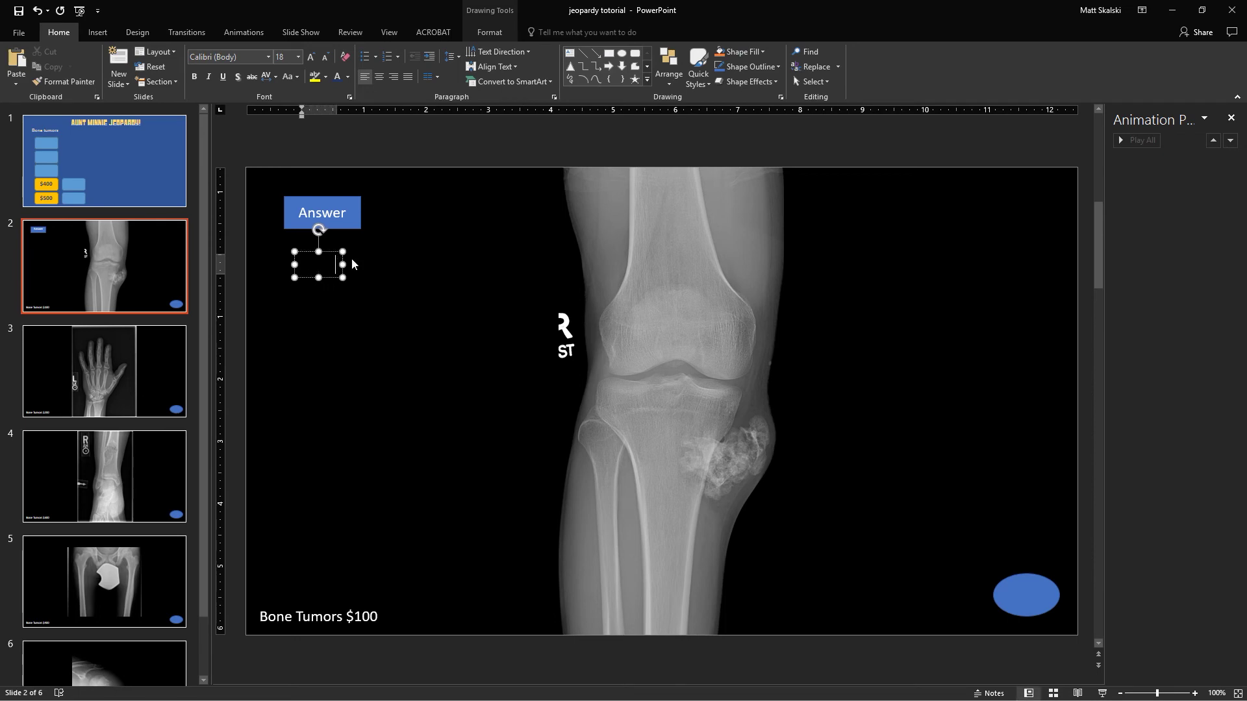
click(348, 77)
click(337, 111)
text(Answer text)
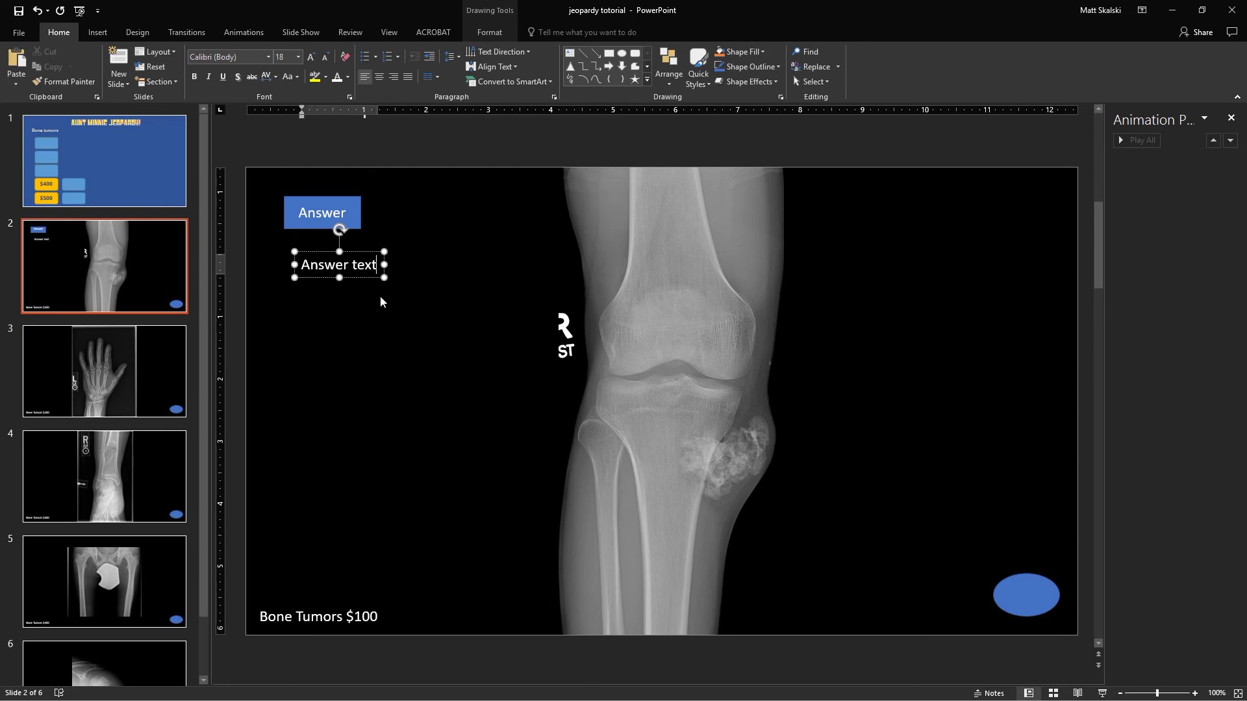
drag(367, 279, 350, 258)
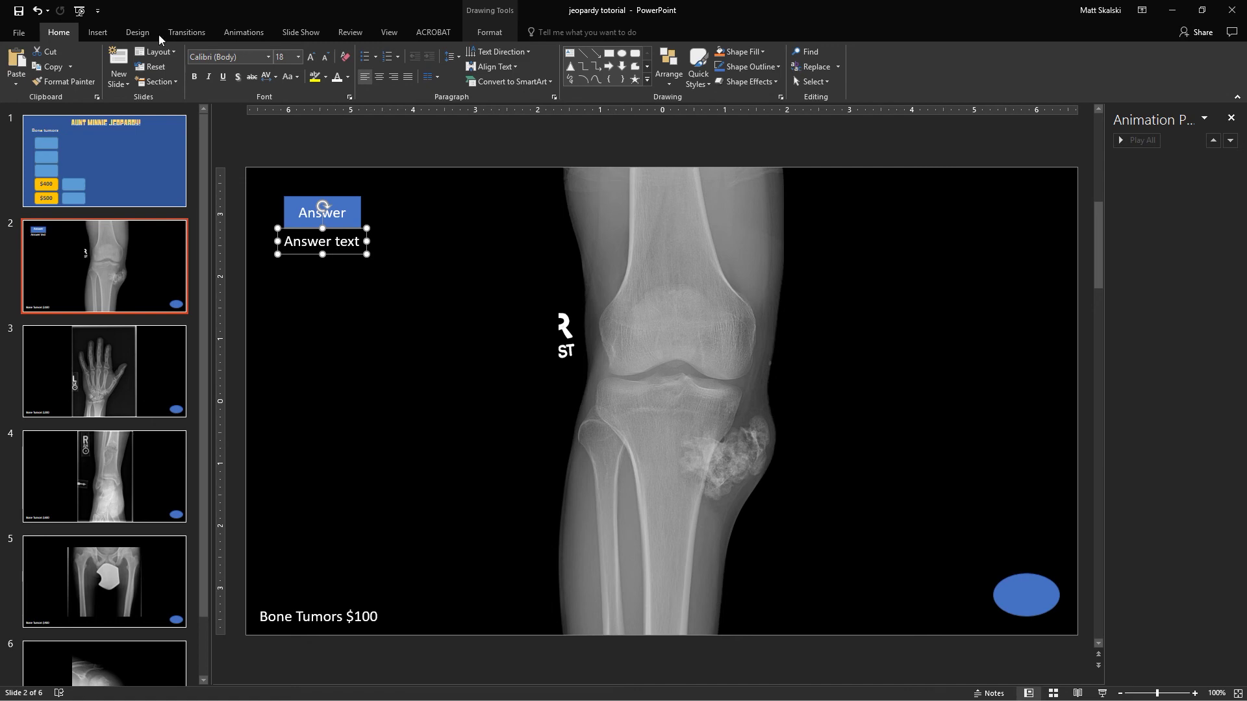
Step: Give slide 2's Answer text an Appear animation triggered by clicking the Answer box (Rectangle 10)
click(221, 33)
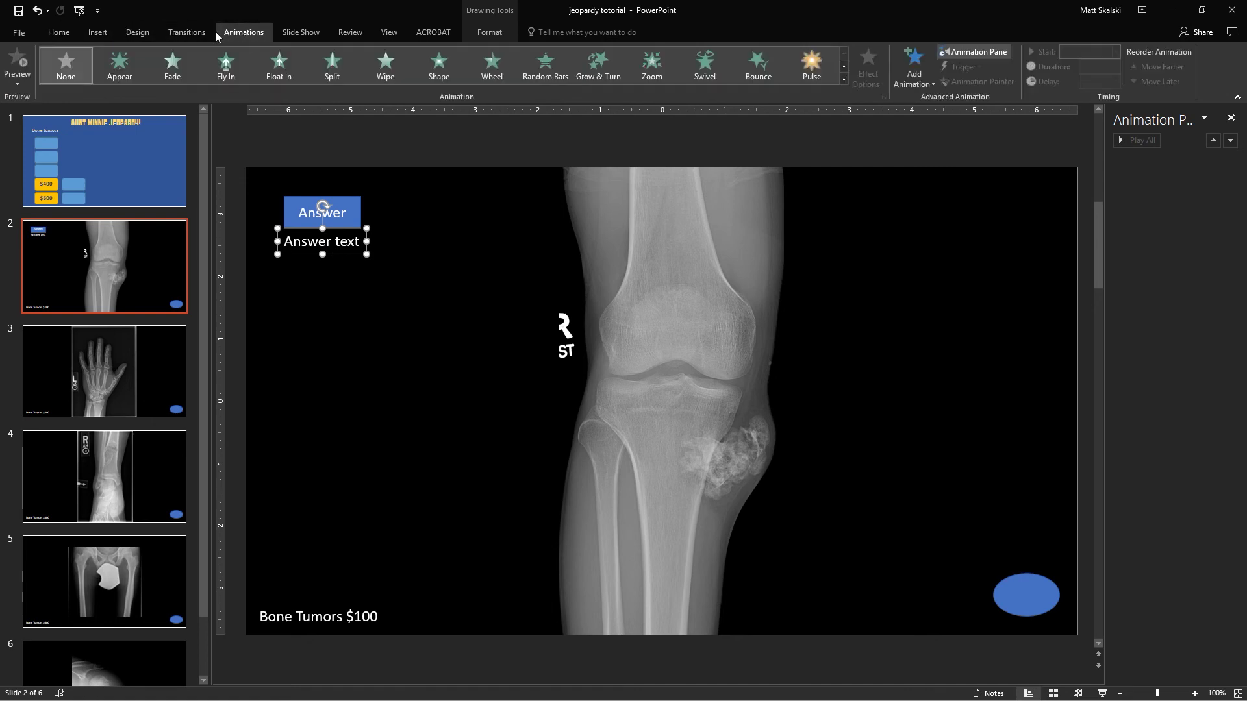
click(119, 65)
click(1230, 161)
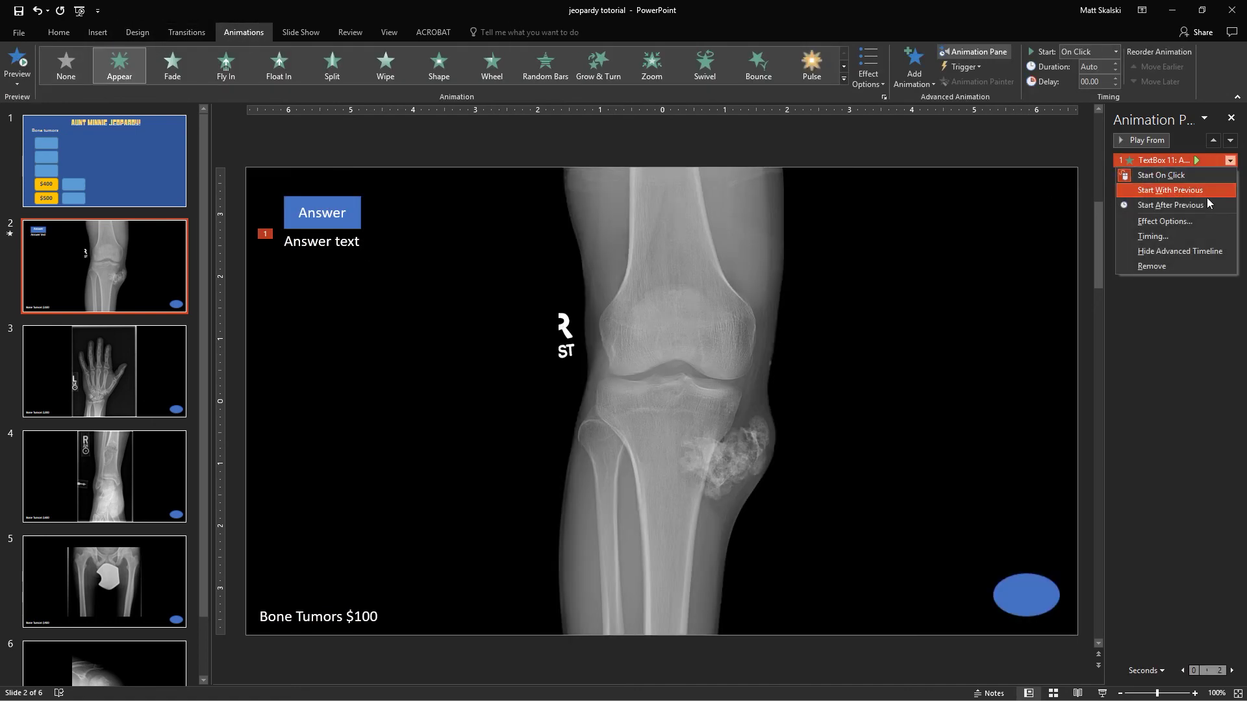
click(1198, 222)
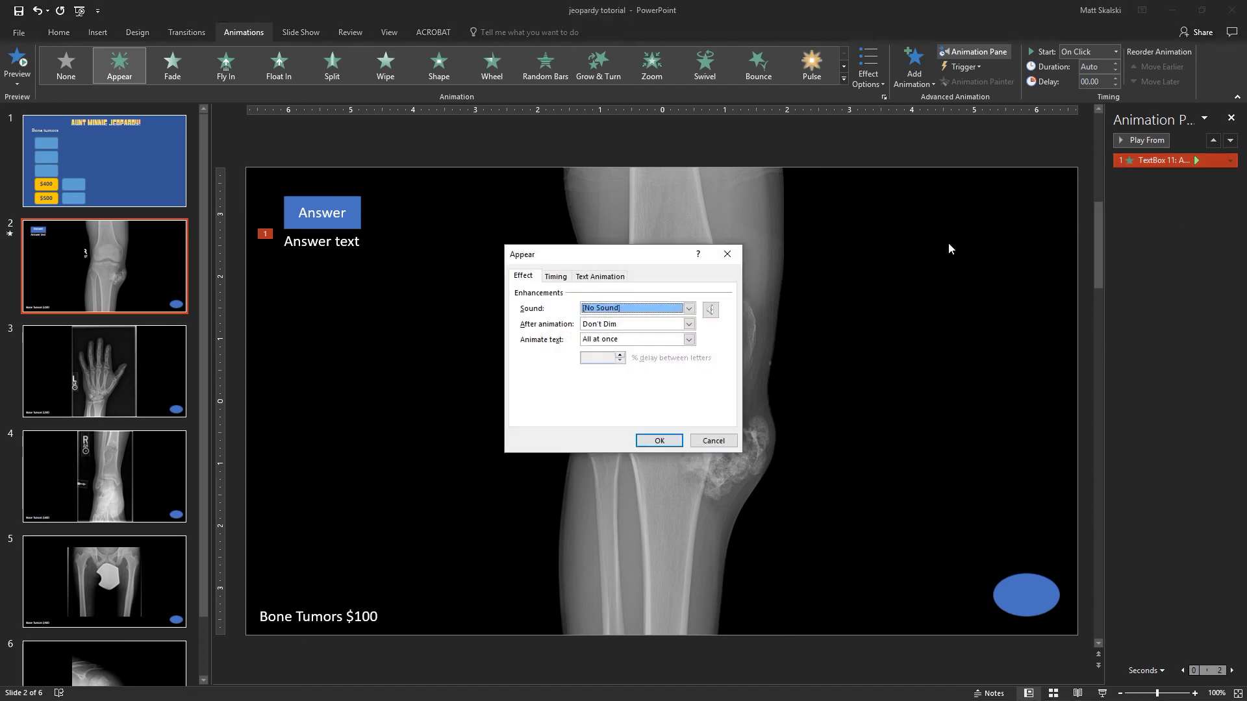
click(555, 276)
click(531, 370)
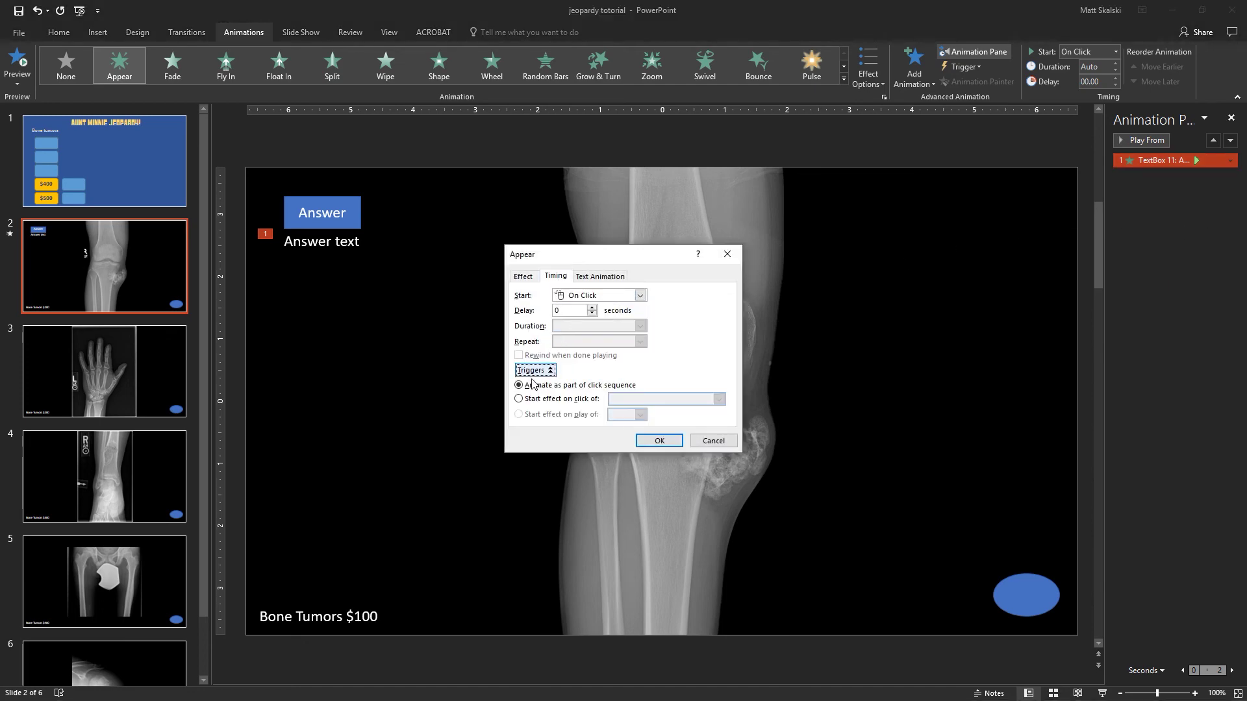
click(543, 399)
click(720, 399)
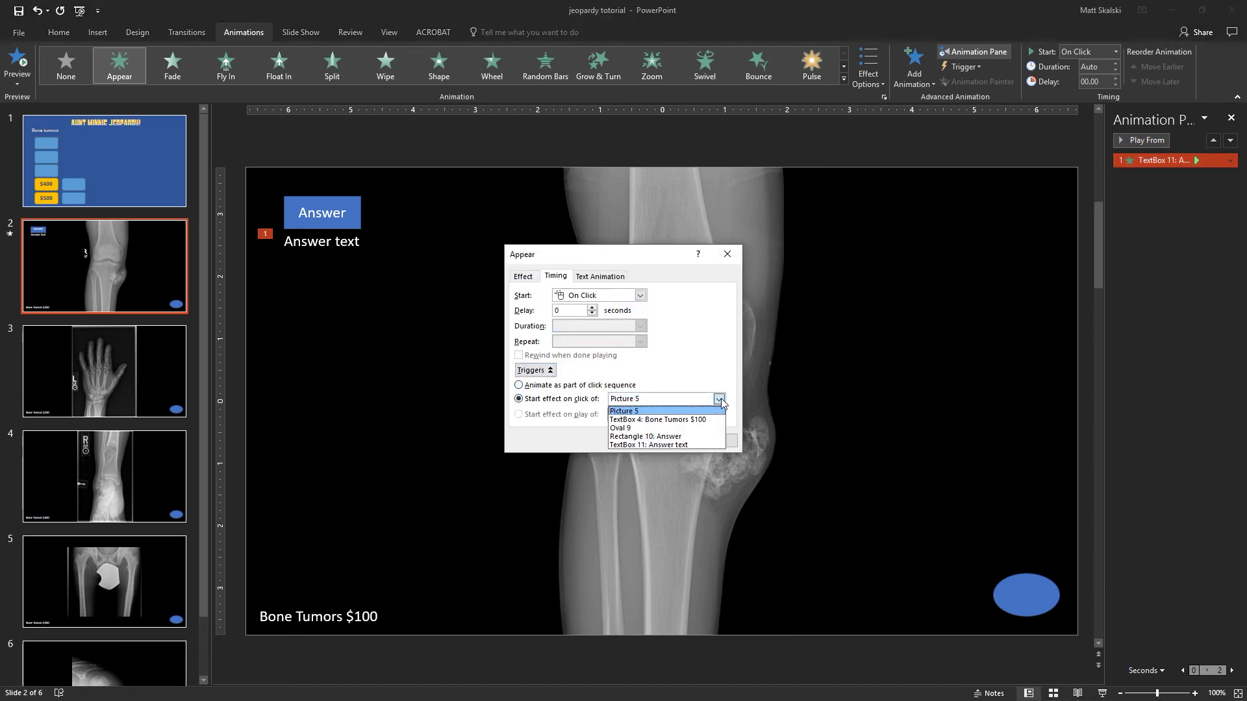
click(701, 437)
click(658, 440)
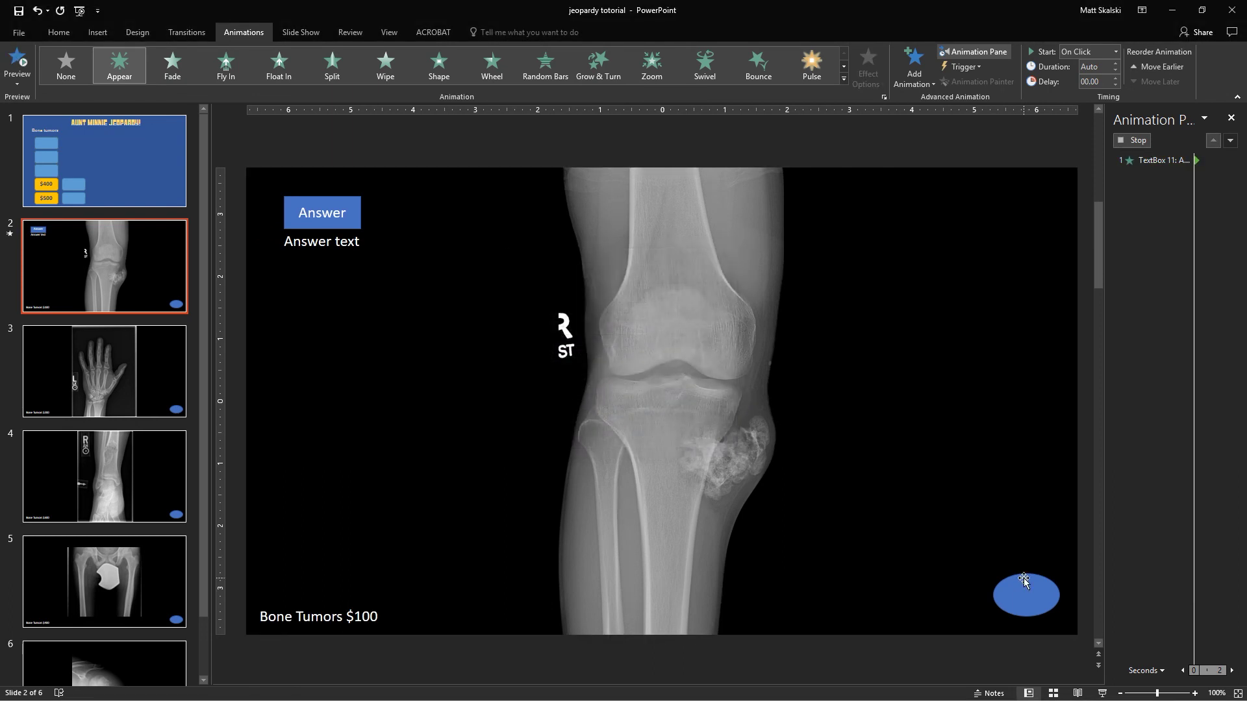
Step: Go back to slide 1, the Jeopardy board
click(184, 167)
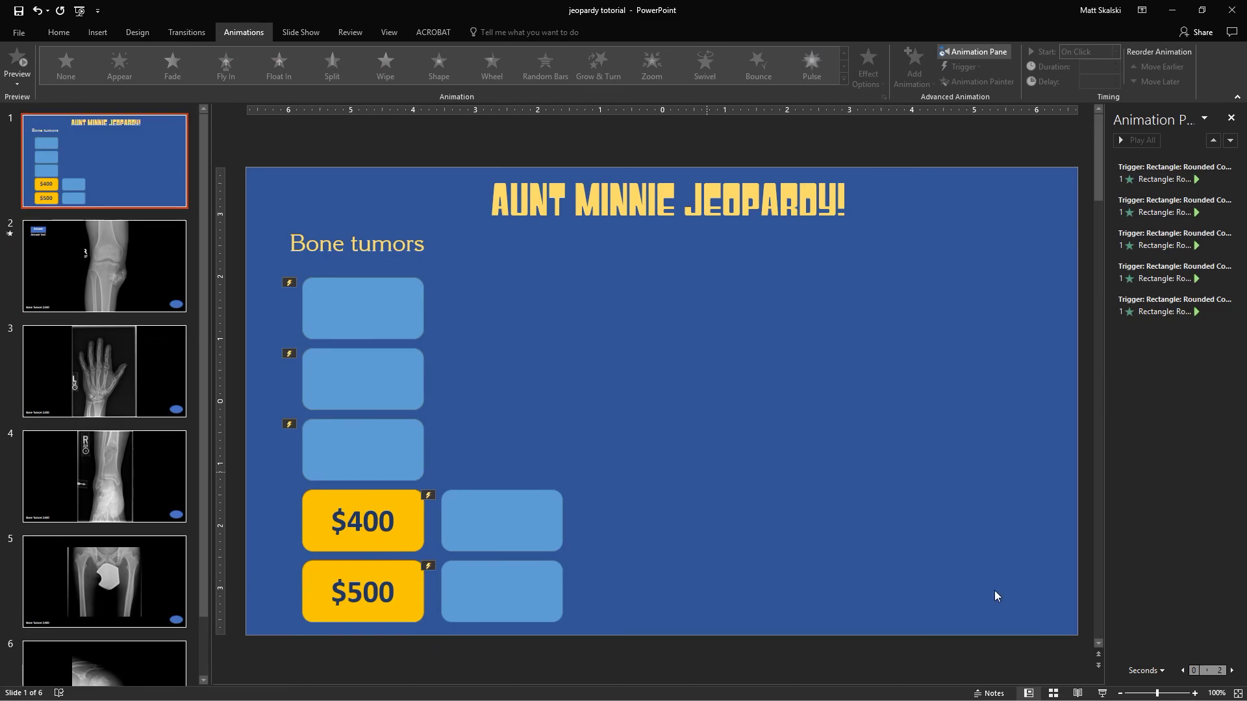